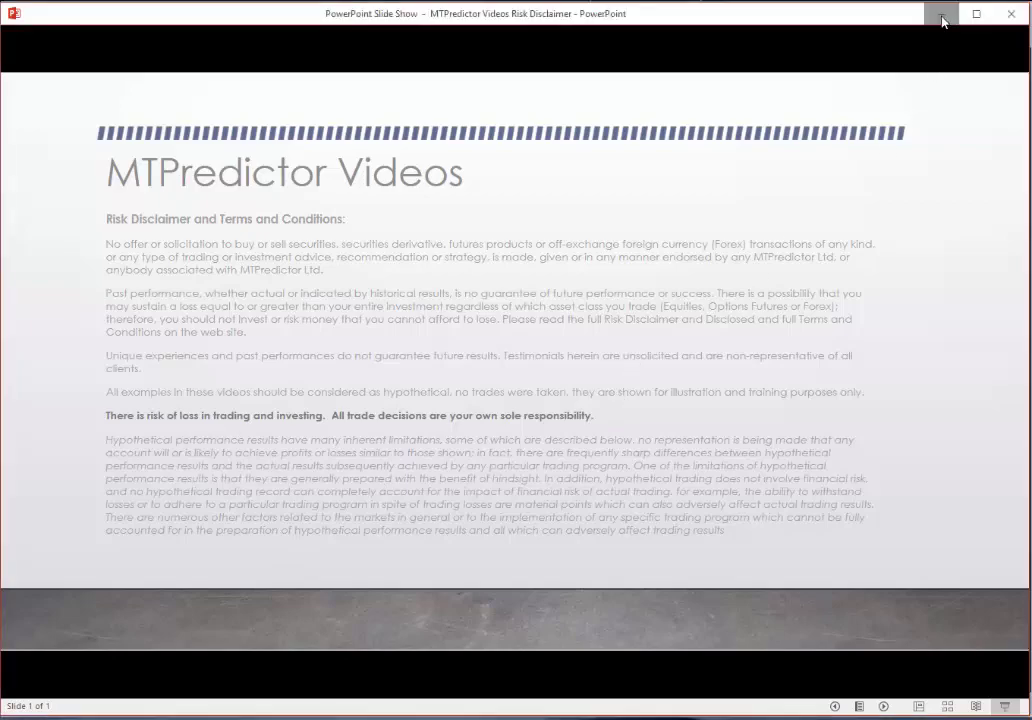
# - Leave the risk disclaimer slide show and switch to MTPredictor to view the YM.DZ7 3-minute chart around the Oct 12 session break
pyautogui.click(1011, 13)
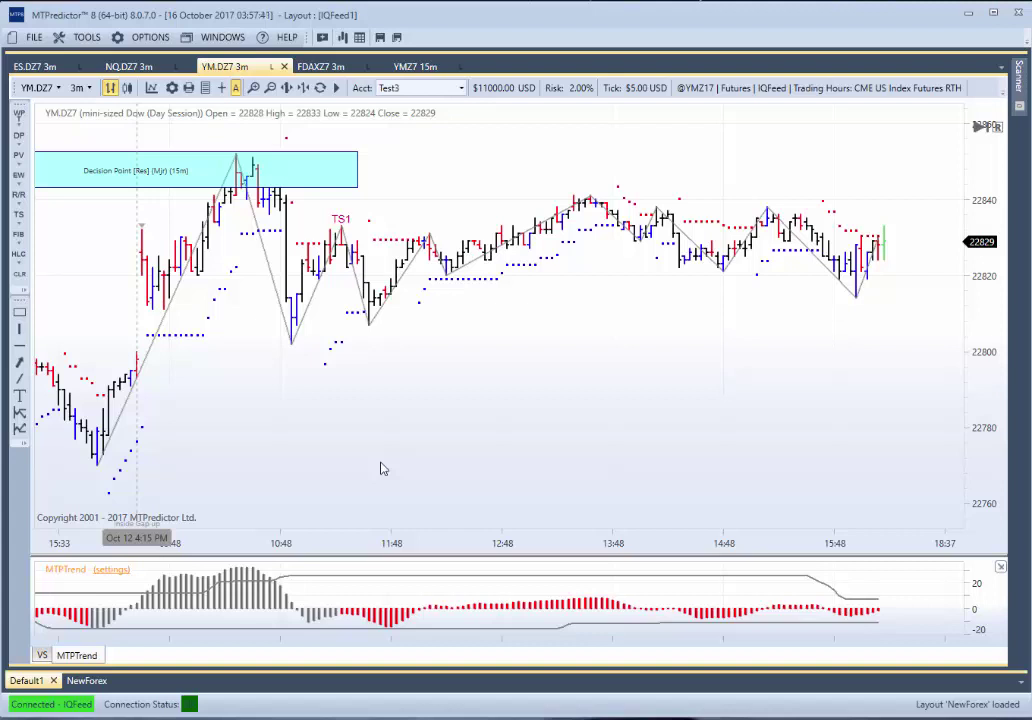
pyautogui.moveTo(306, 417); pyautogui.dragTo(298, 418)
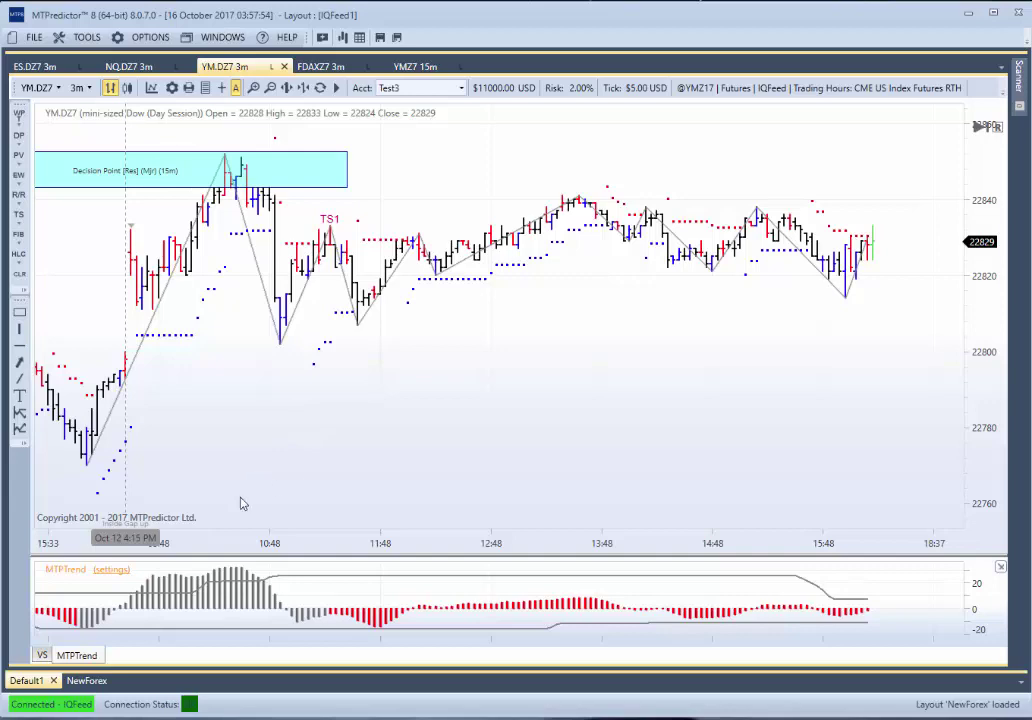
pyautogui.moveTo(303, 463)
pyautogui.mouseDown()
pyautogui.moveTo(403, 458)
pyautogui.moveTo(297, 445)
pyautogui.mouseUp()
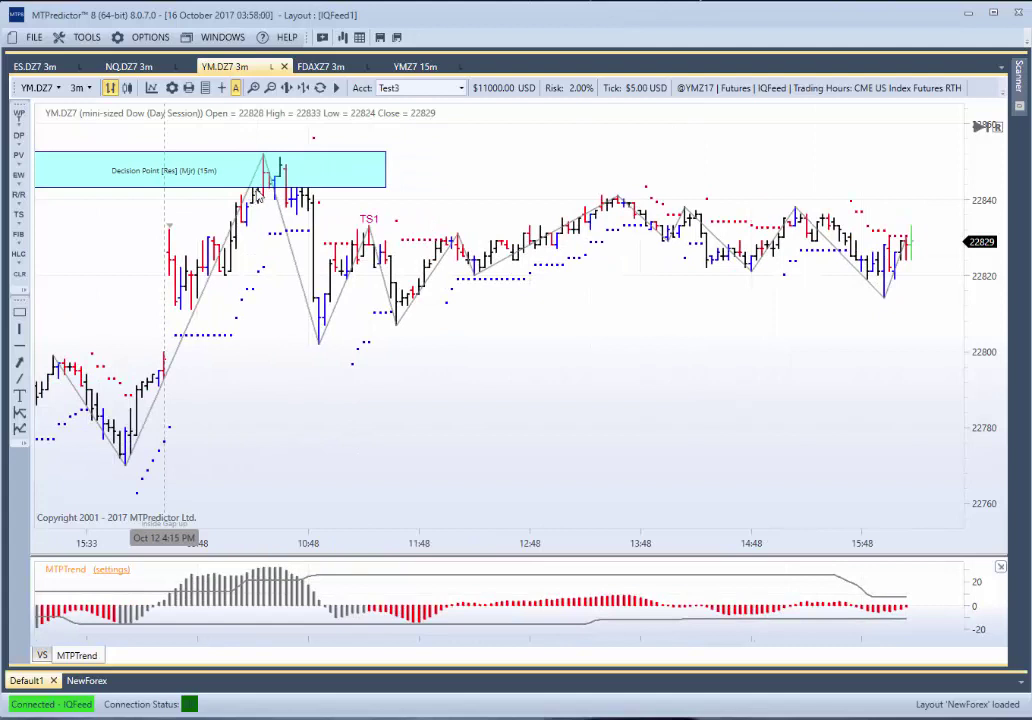
# - Change the YM.DZ7 chart to the 15m time frame and remove its existing Decision Point box
pyautogui.rightClick(390, 142)
pyautogui.press('Escape')
pyautogui.click(80, 89)
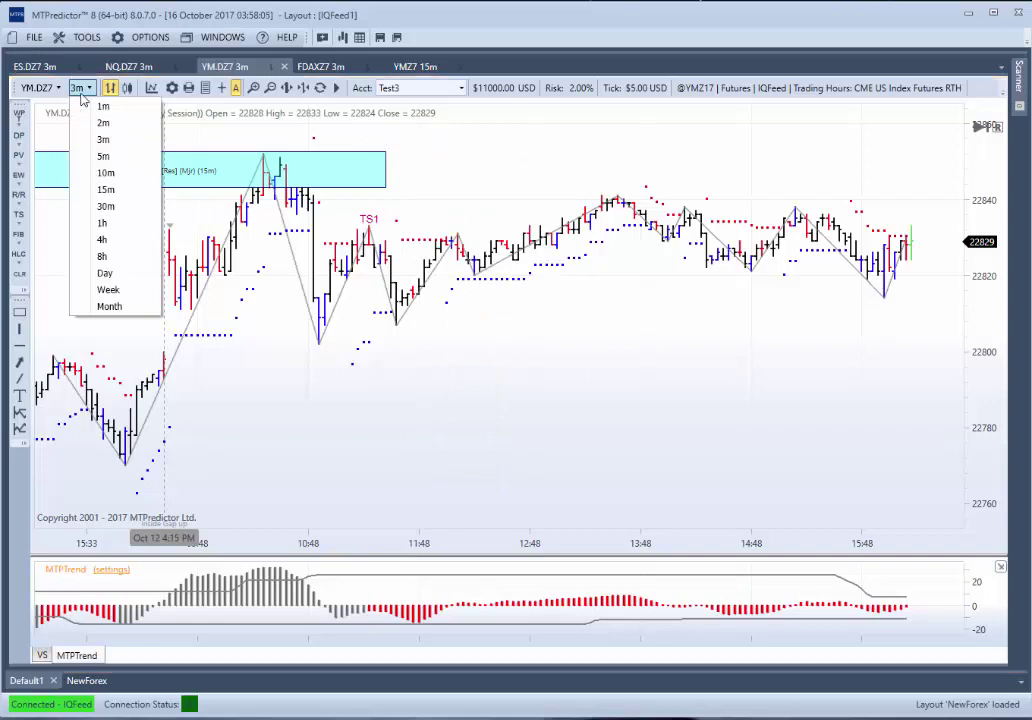
pyautogui.click(105, 189)
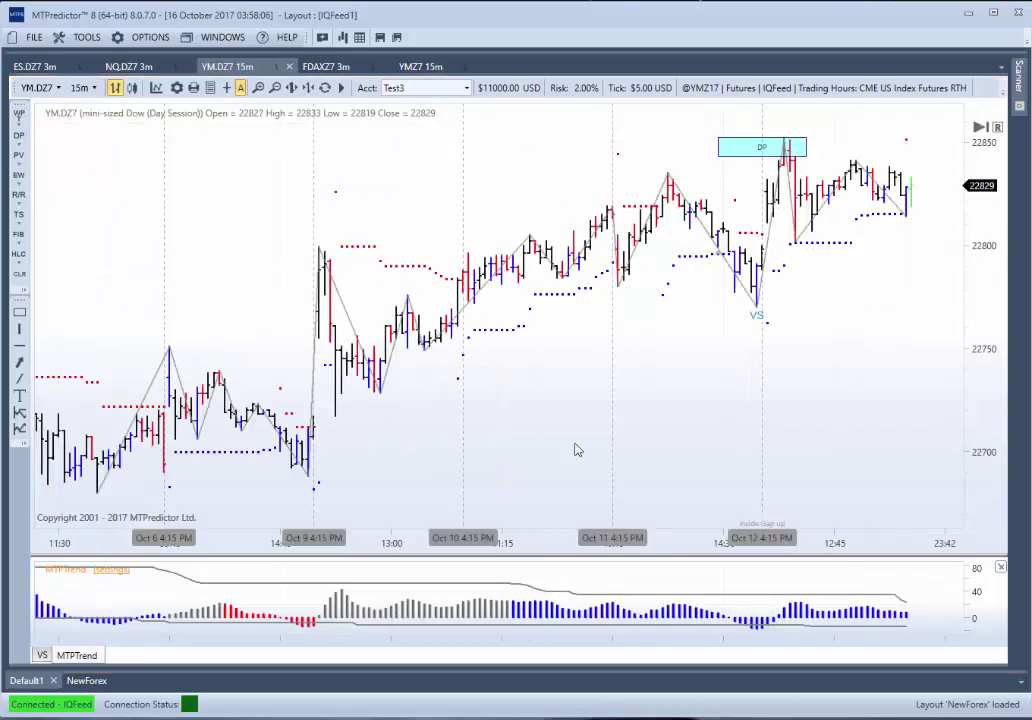
pyautogui.rightClick(645, 154)
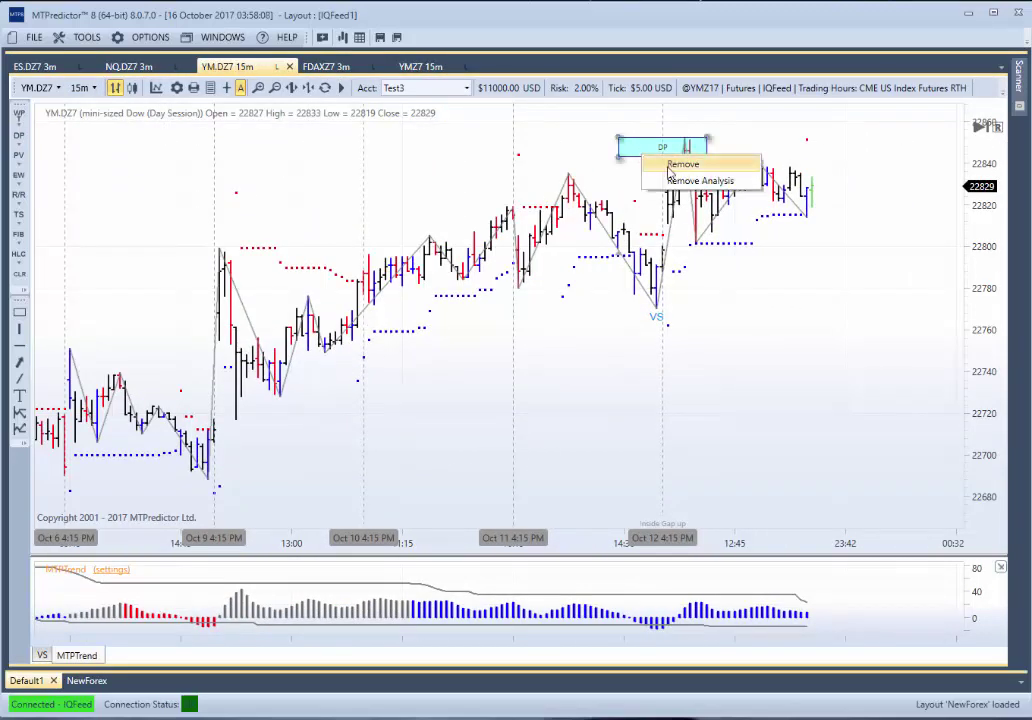
pyautogui.click(672, 167)
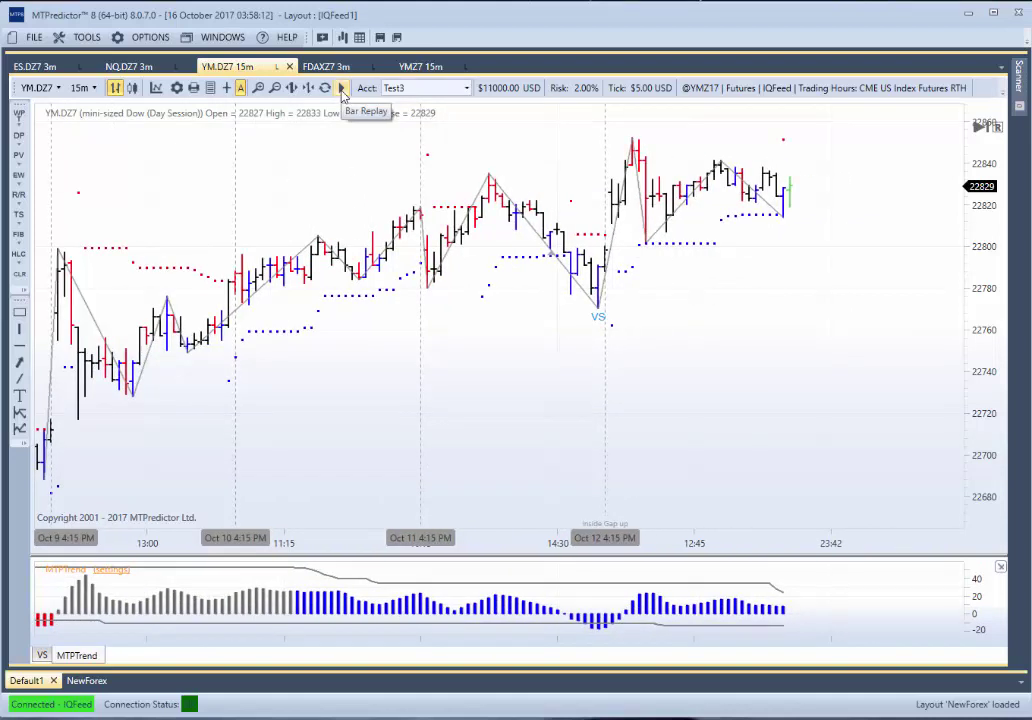
# - In Bar Replay from just after the Oct 12 session break, add a Decision Point at the preceding swing high and exit the replay
pyautogui.click(342, 89)
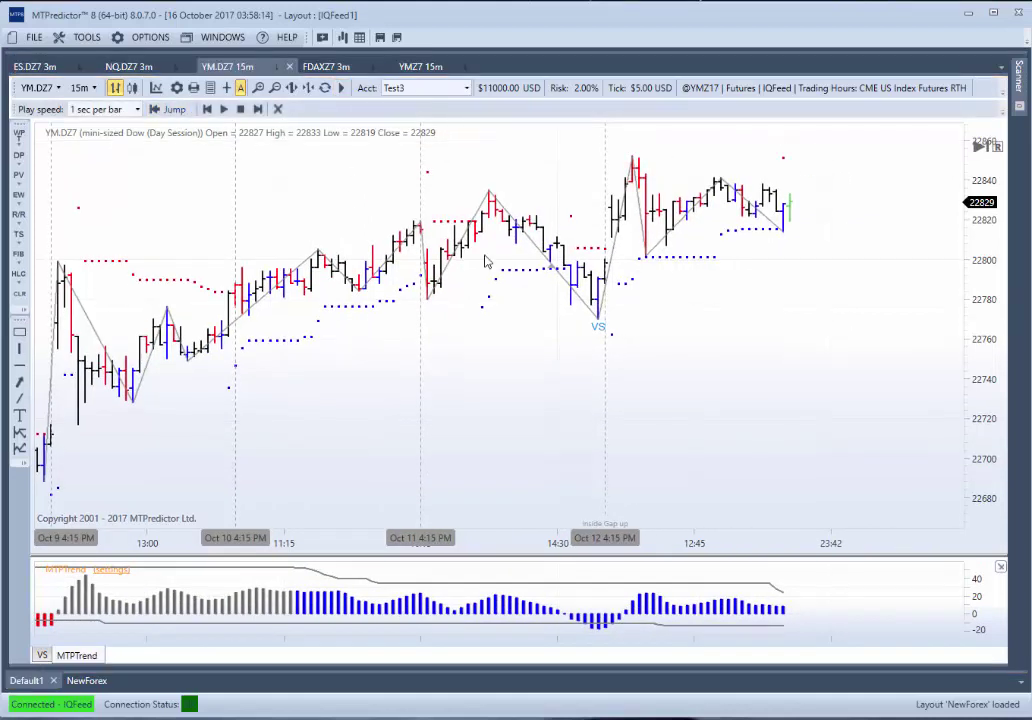
pyautogui.click(612, 258)
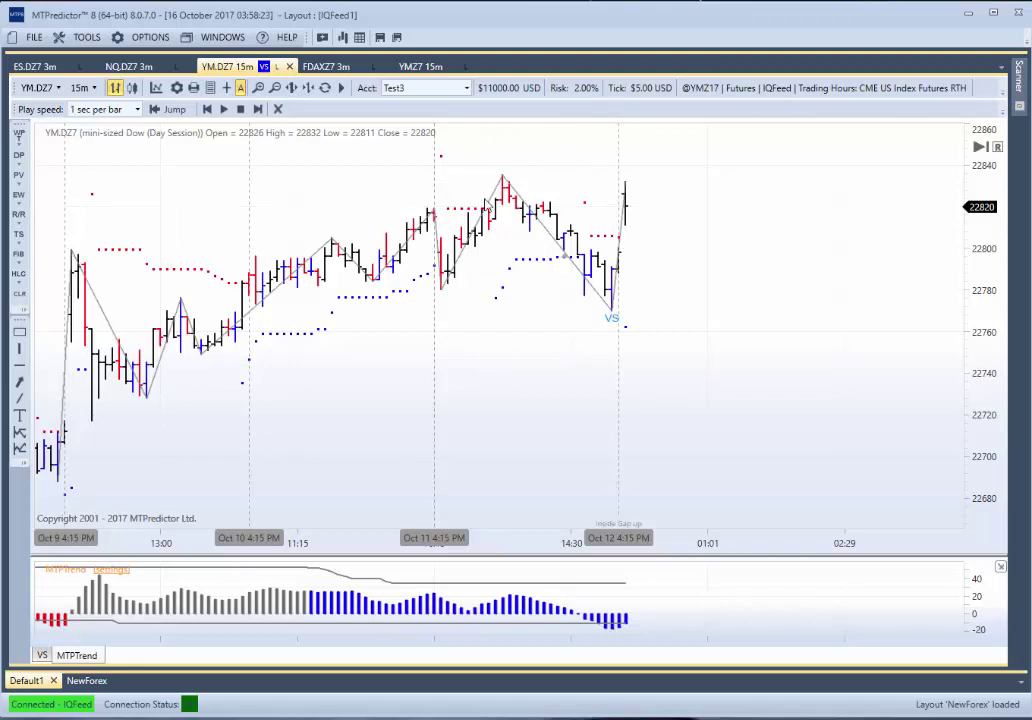
pyautogui.rightClick(508, 198)
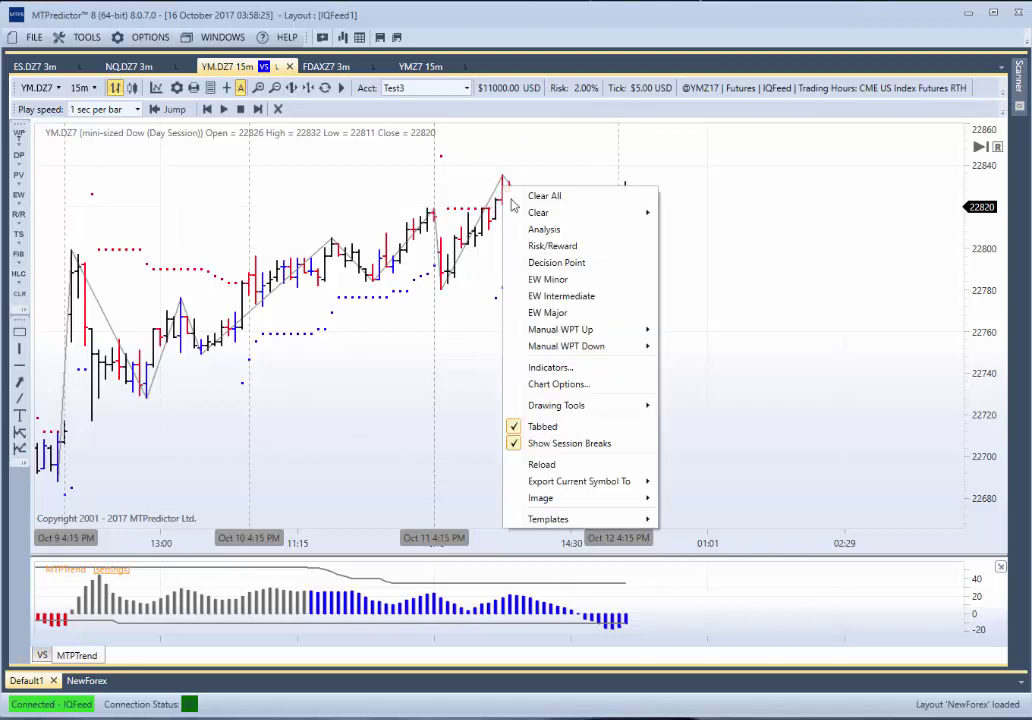
pyautogui.click(548, 262)
pyautogui.moveTo(610, 163); pyautogui.dragTo(682, 147)
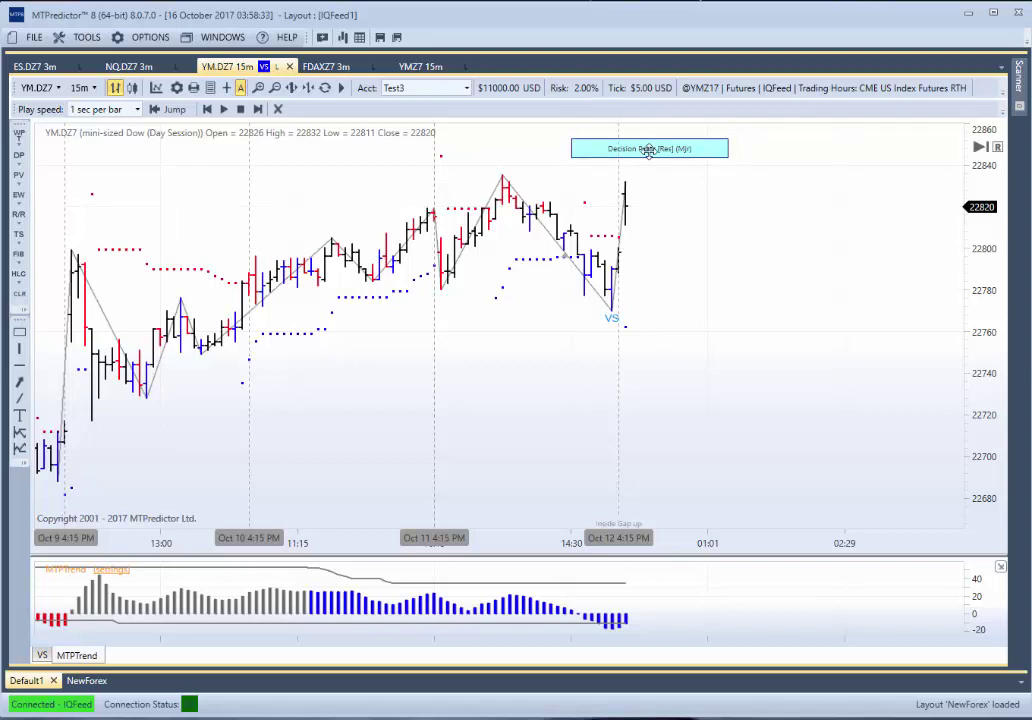
pyautogui.click(277, 109)
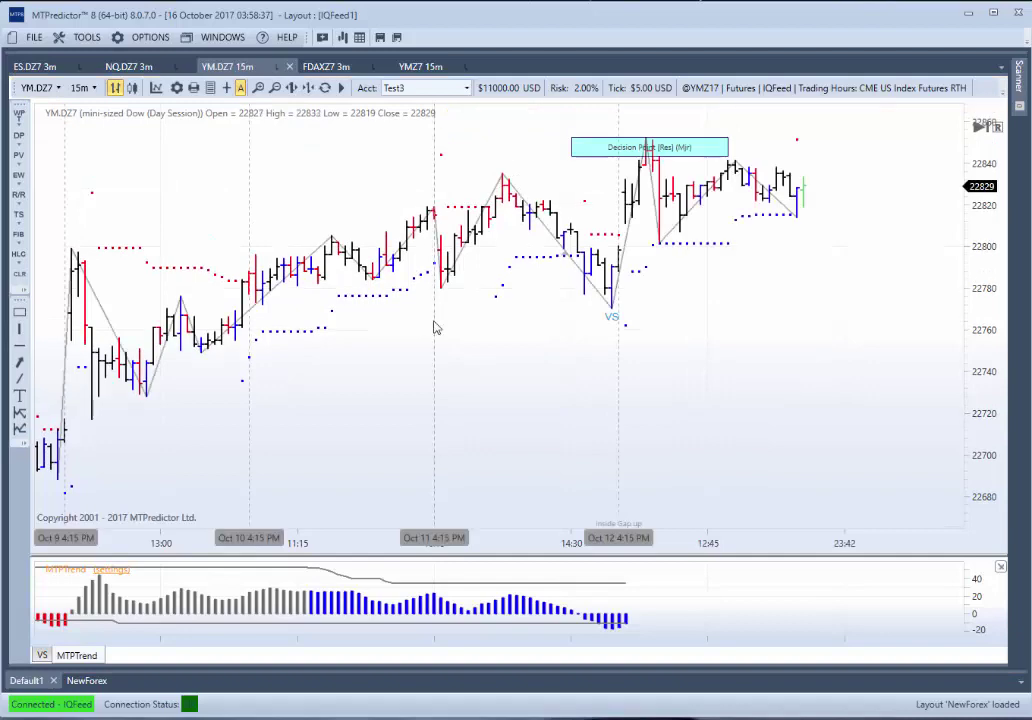
# - Shift the major resistance Decision Point box back in time so it ends just past the session high
pyautogui.scroll(1, 444, 334)
pyautogui.scroll(1, 618, 184)
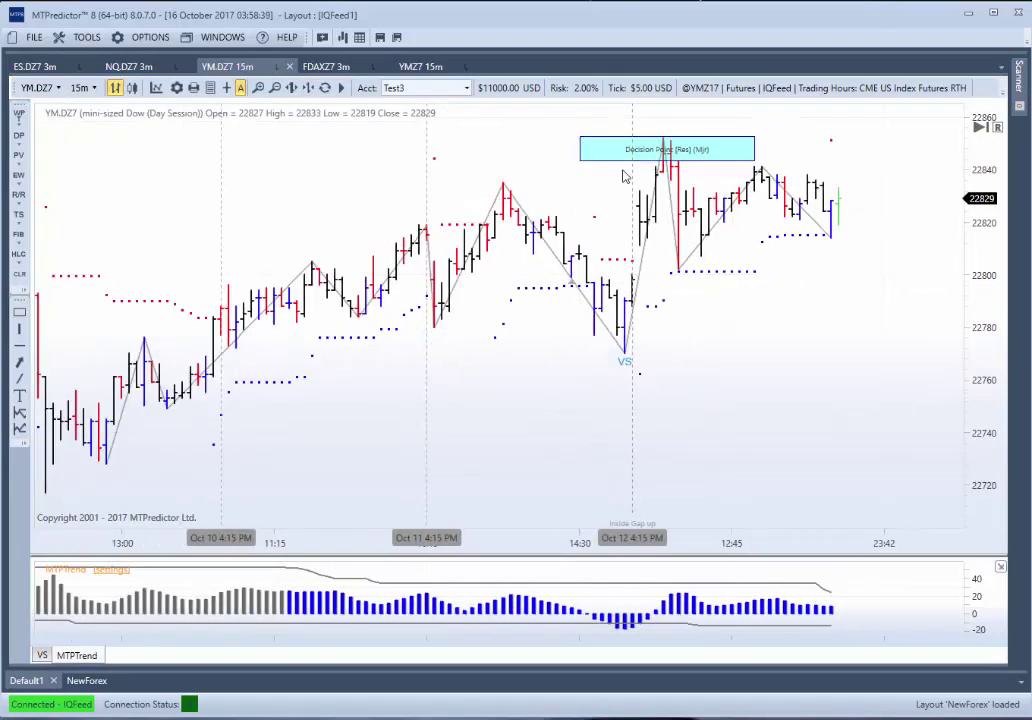
pyautogui.click(615, 154)
pyautogui.moveTo(615, 154); pyautogui.dragTo(568, 154)
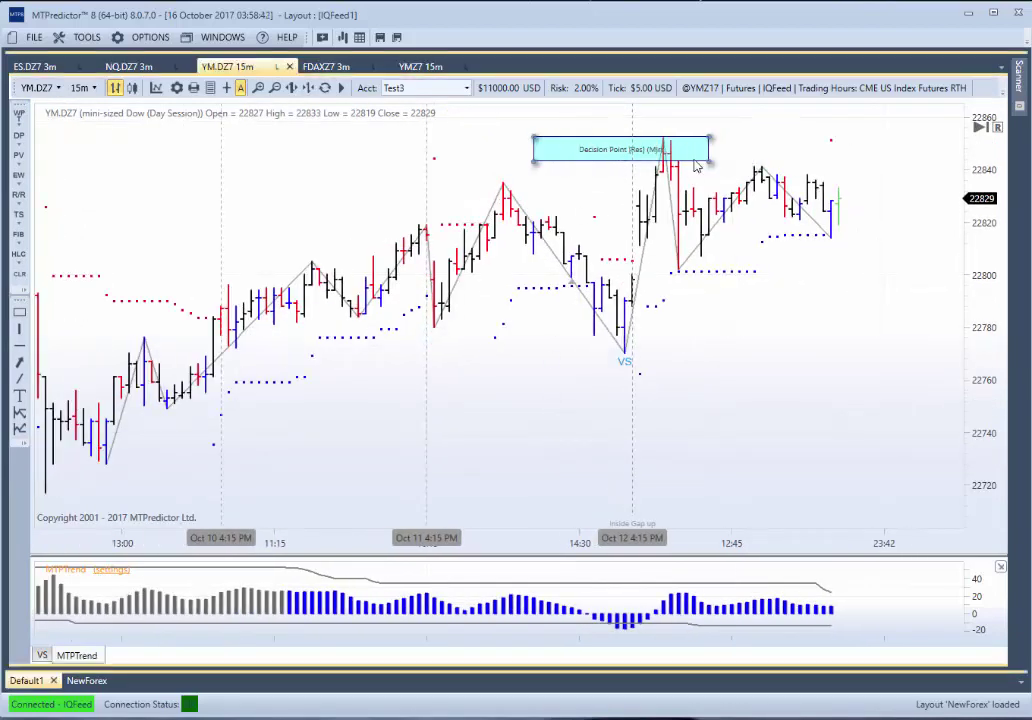
pyautogui.click(707, 345)
# - Add a Decision Point at the swing low just after the Oct 11 session break and return the YM.DZ7 chart to 3m
pyautogui.rightClick(437, 310)
pyautogui.click(489, 385)
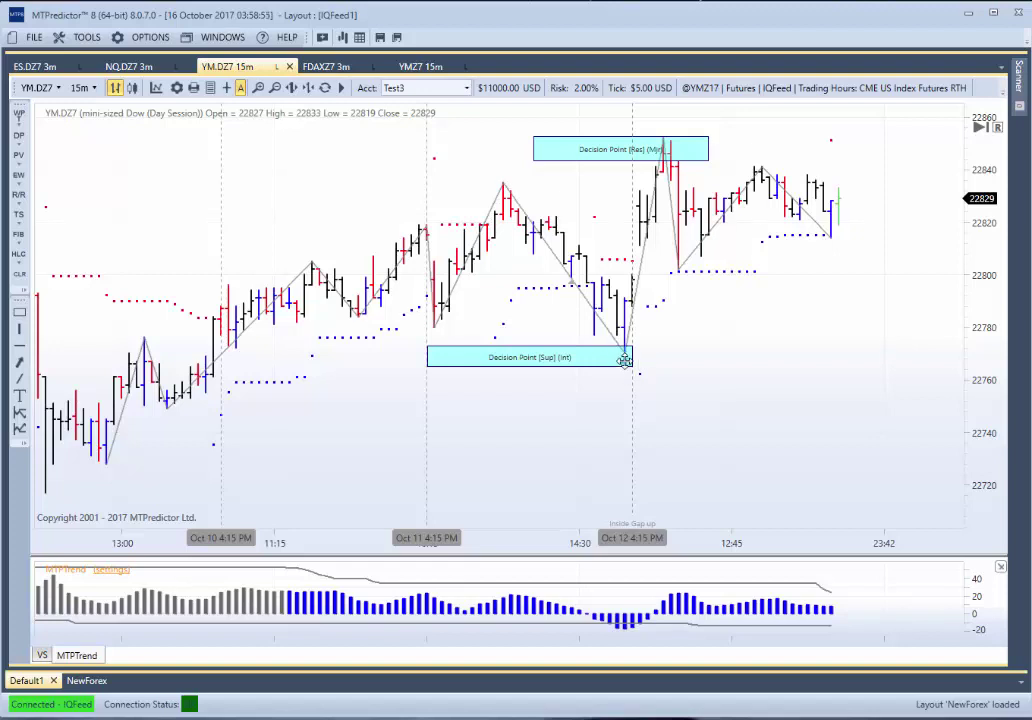
pyautogui.click(82, 87)
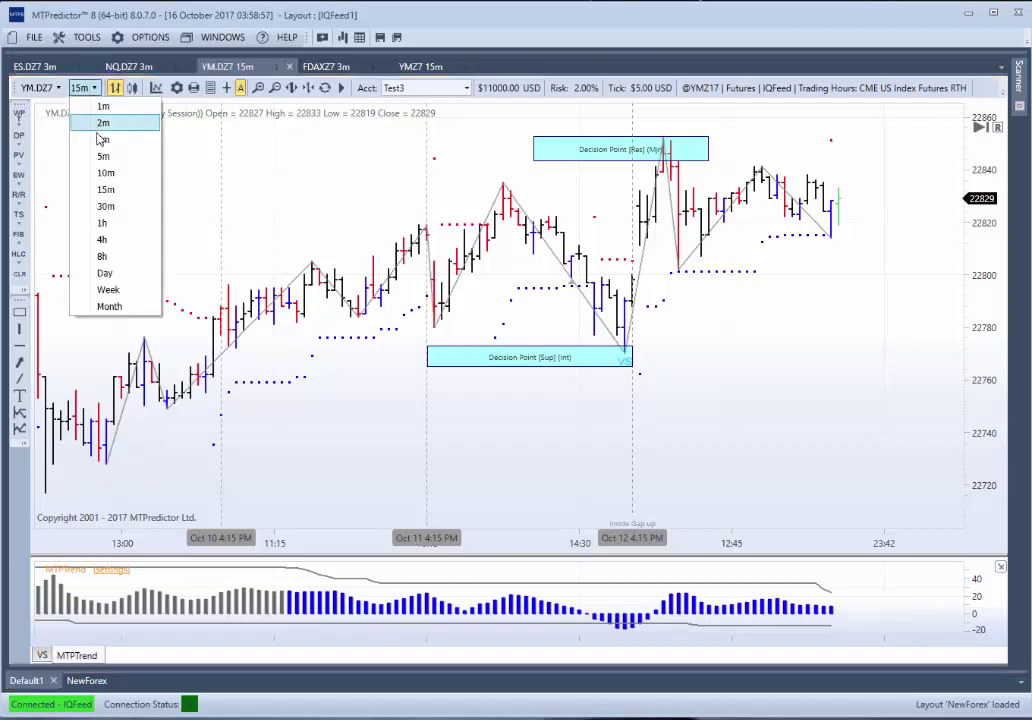
pyautogui.click(102, 139)
pyautogui.moveTo(133, 413); pyautogui.dragTo(618, 458)
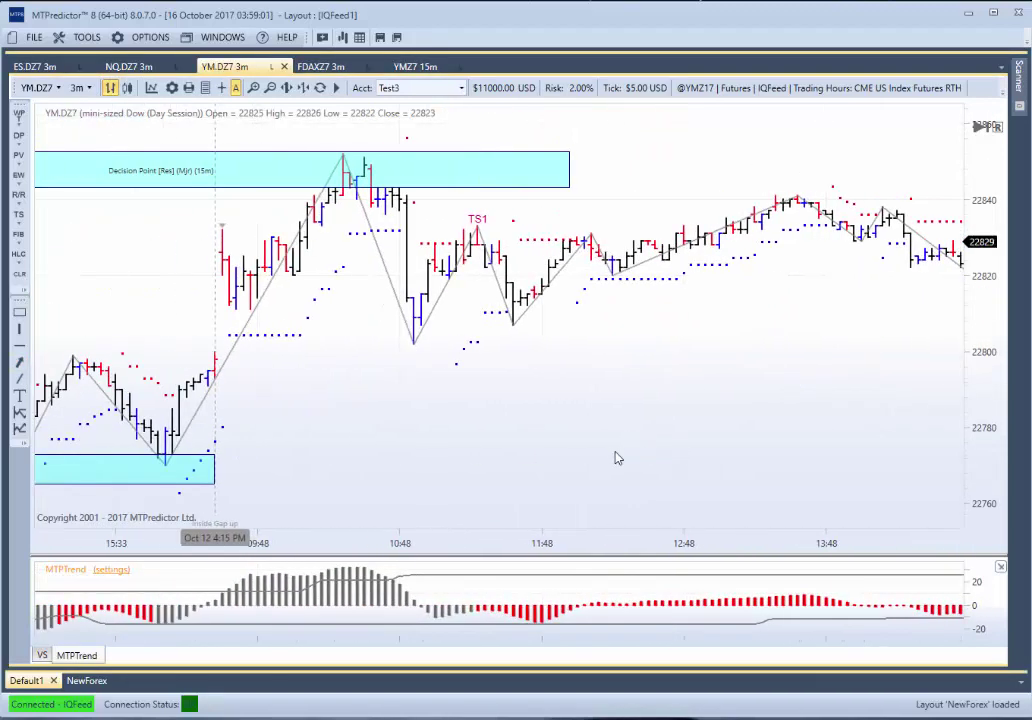
# - Move the 15m resistance Decision Point box slightly back in time on the 3-minute YM.DZ7 chart
pyautogui.moveTo(350, 420); pyautogui.dragTo(265, 428)
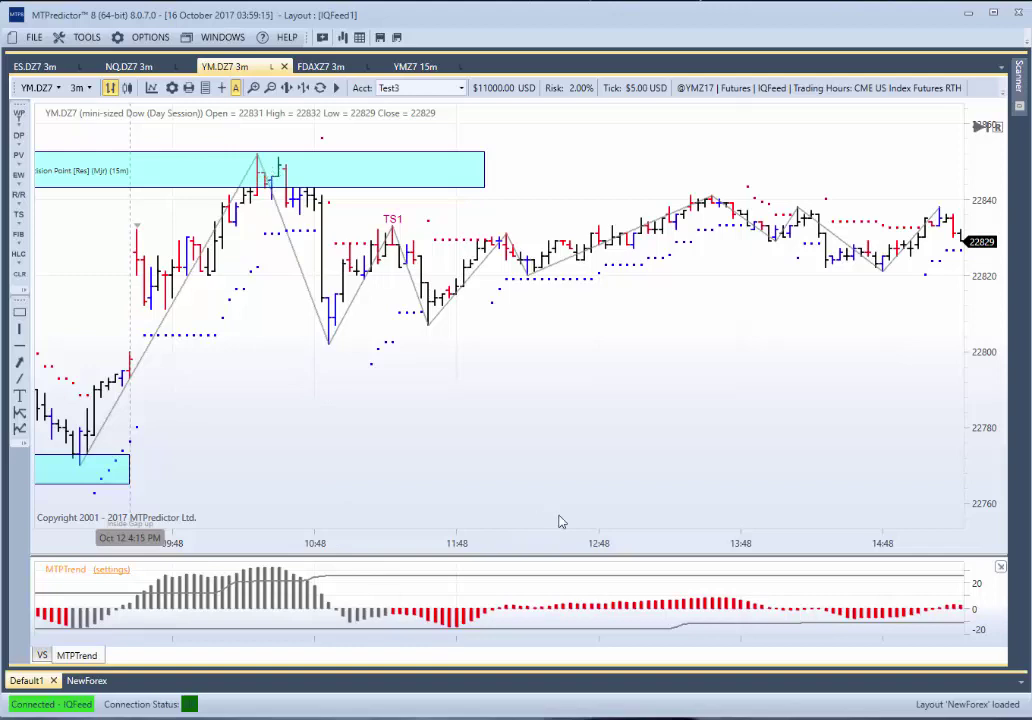
pyautogui.scroll(-2, 573, 484)
pyautogui.moveTo(562, 479); pyautogui.dragTo(407, 449)
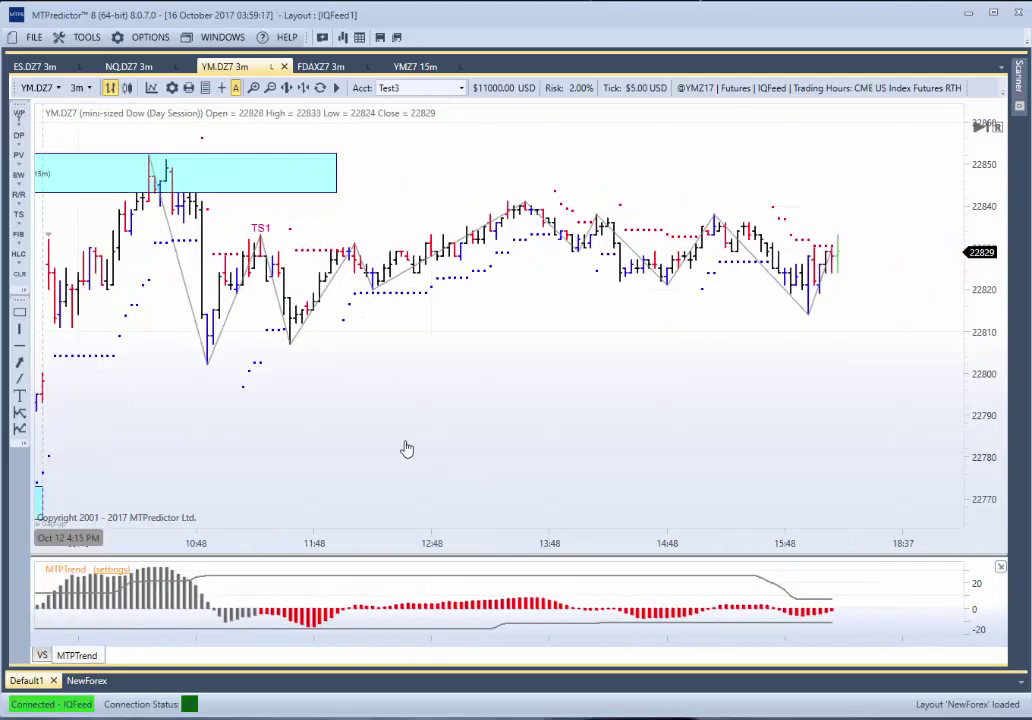
pyautogui.moveTo(215, 180); pyautogui.dragTo(152, 154)
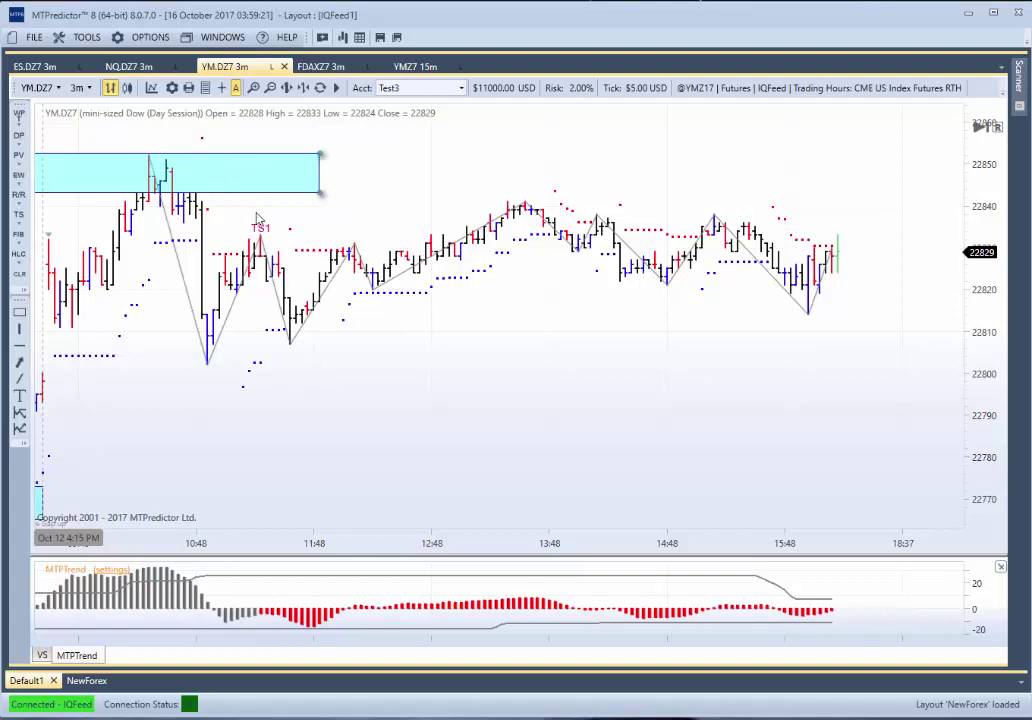
pyautogui.click(225, 198)
# - Run Analysis on the TS1 swing high, try the R/R target line at 22807, and return it to 22800
pyautogui.rightClick(262, 246)
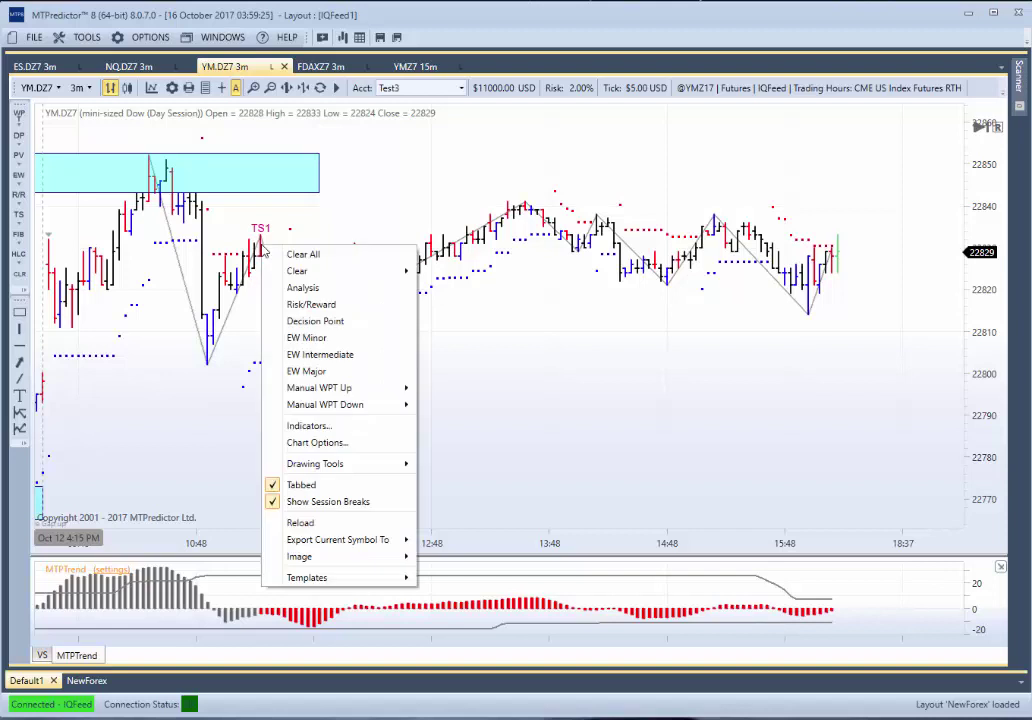
pyautogui.click(285, 288)
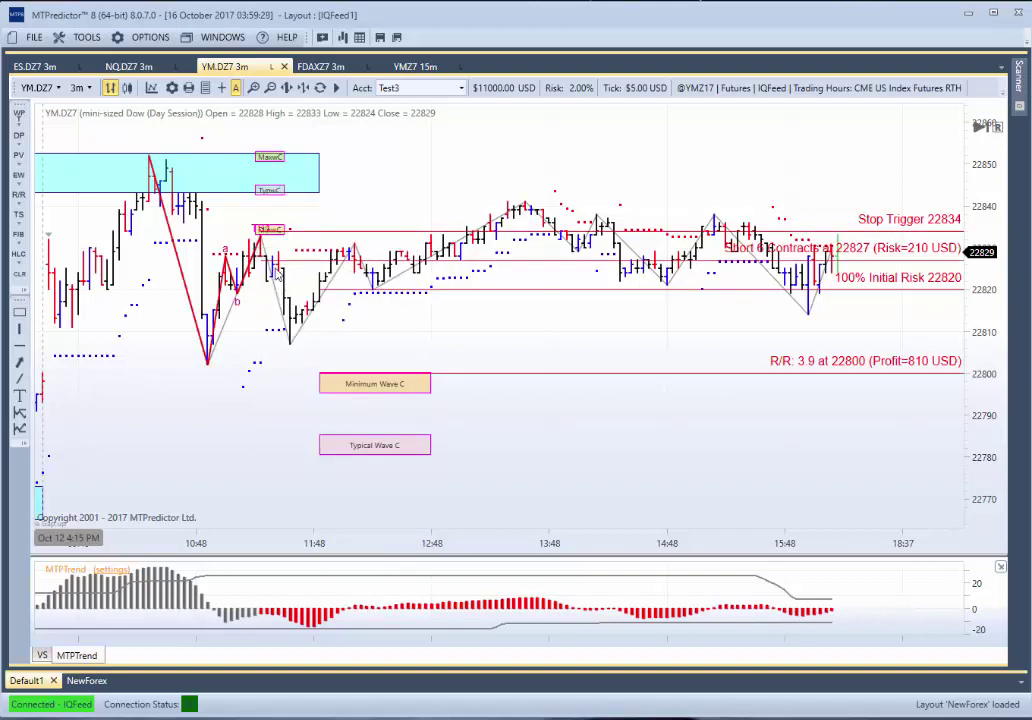
pyautogui.moveTo(338, 373); pyautogui.dragTo(319, 344)
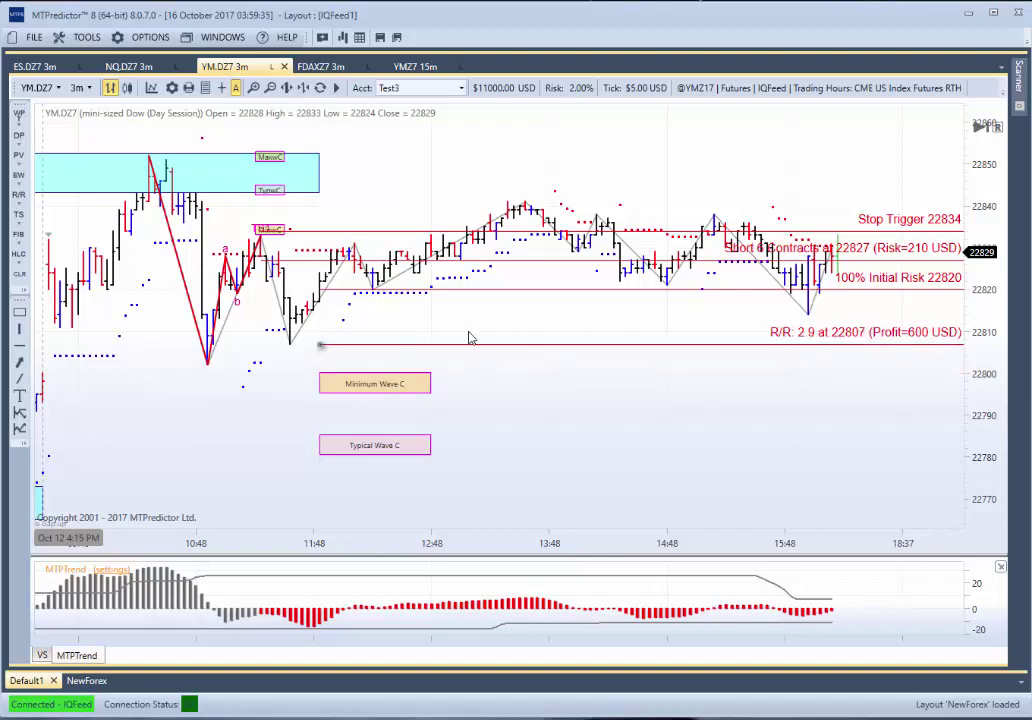
pyautogui.moveTo(470, 344); pyautogui.dragTo(452, 374)
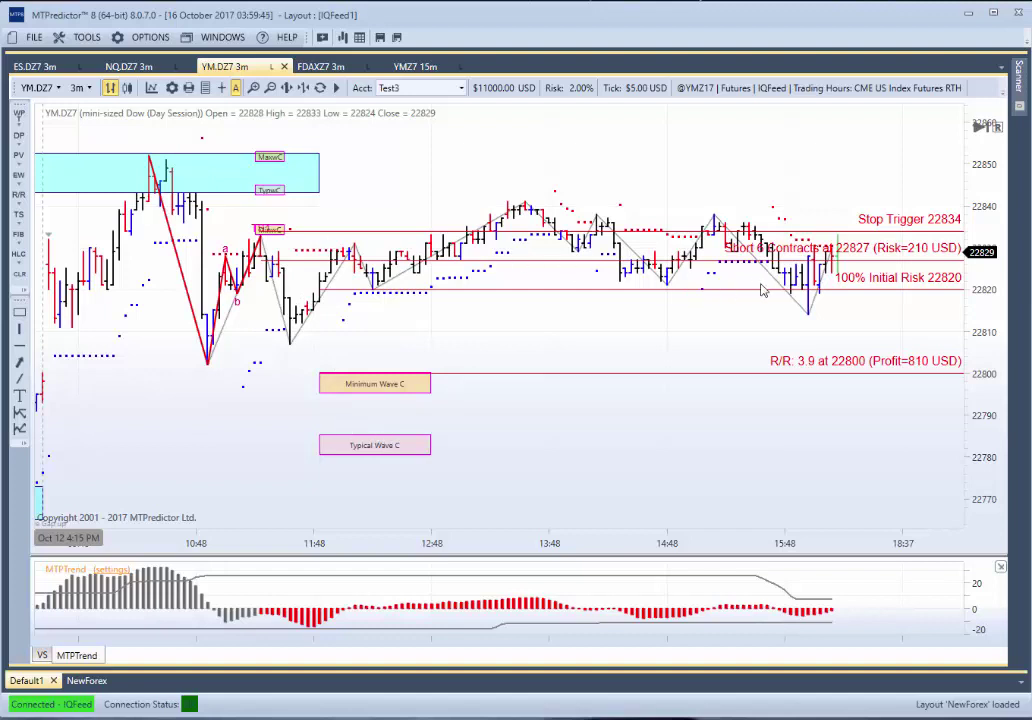
# - Review the TS1 short trade's entry, stop and target levels, and clear that analysis from the chart
pyautogui.scroll(-1, 703, 337)
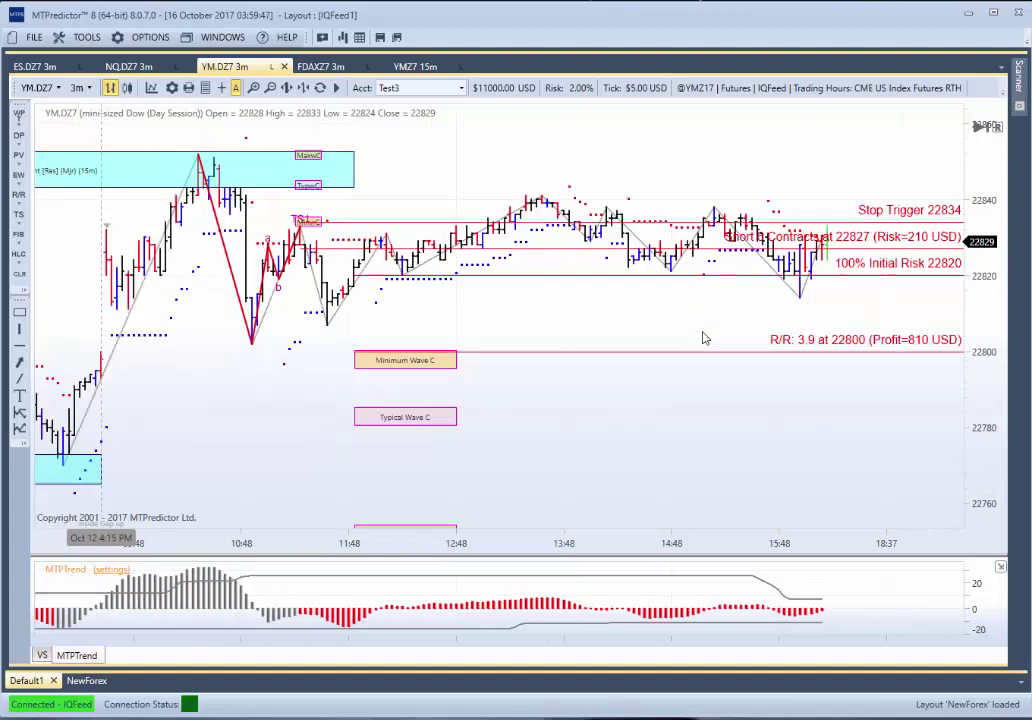
pyautogui.scroll(-1, 645, 430)
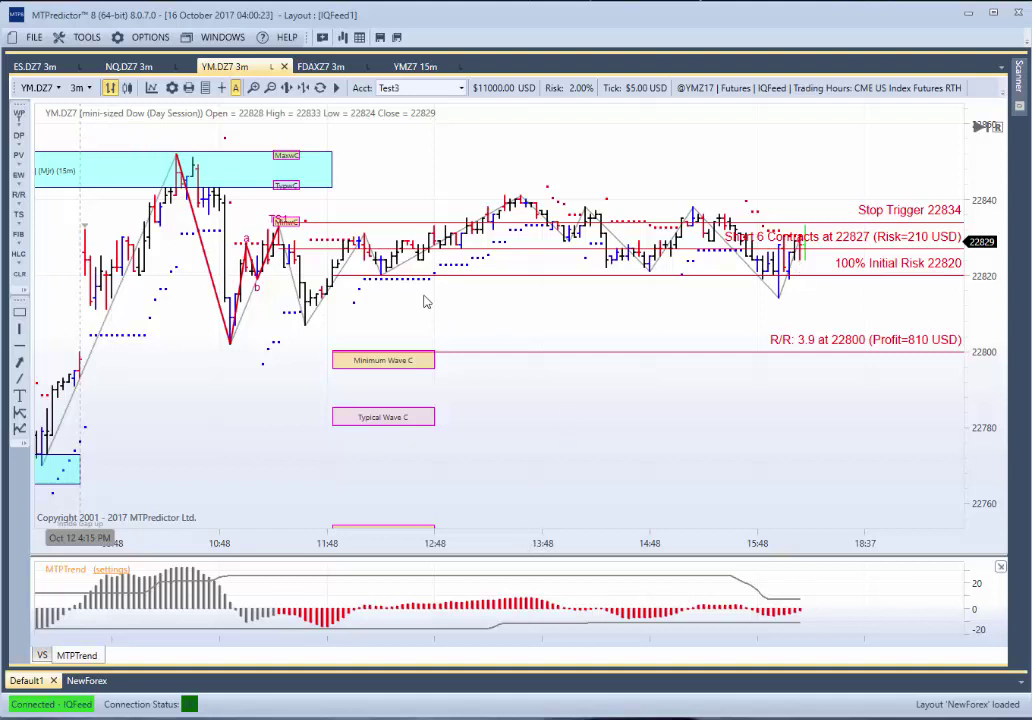
pyautogui.rightClick(251, 433)
pyautogui.click(309, 96)
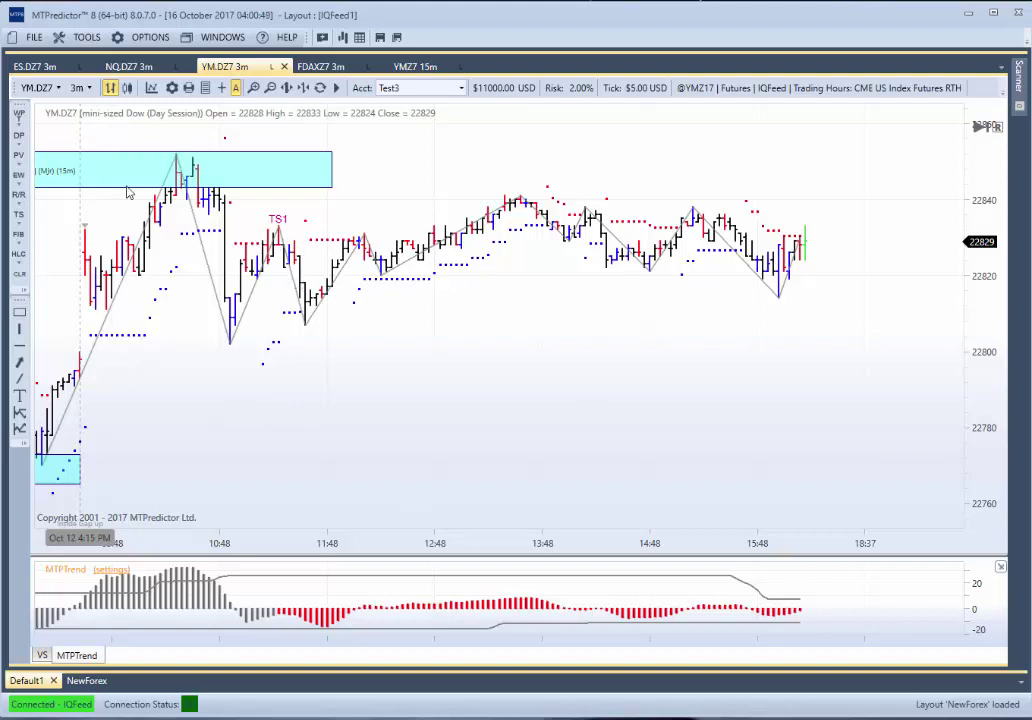
# - Bring up the ES.DZ7 3-minute chart and extend its resistance Decision Point box over the session's final test of the highs
pyautogui.click(40, 68)
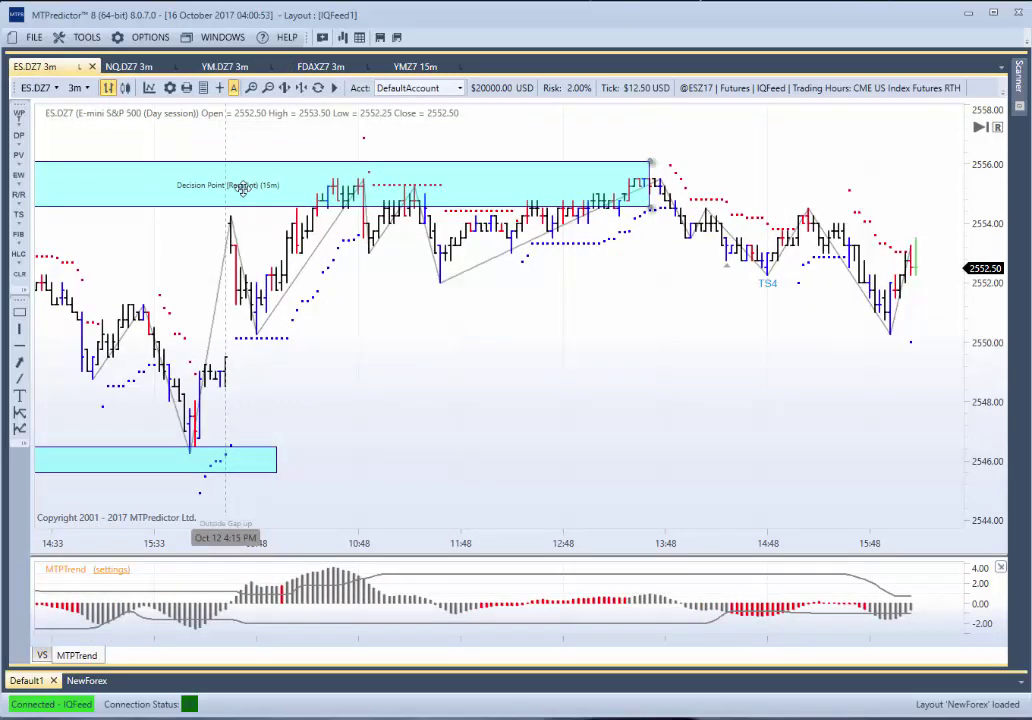
pyautogui.moveTo(649, 165); pyautogui.dragTo(599, 165)
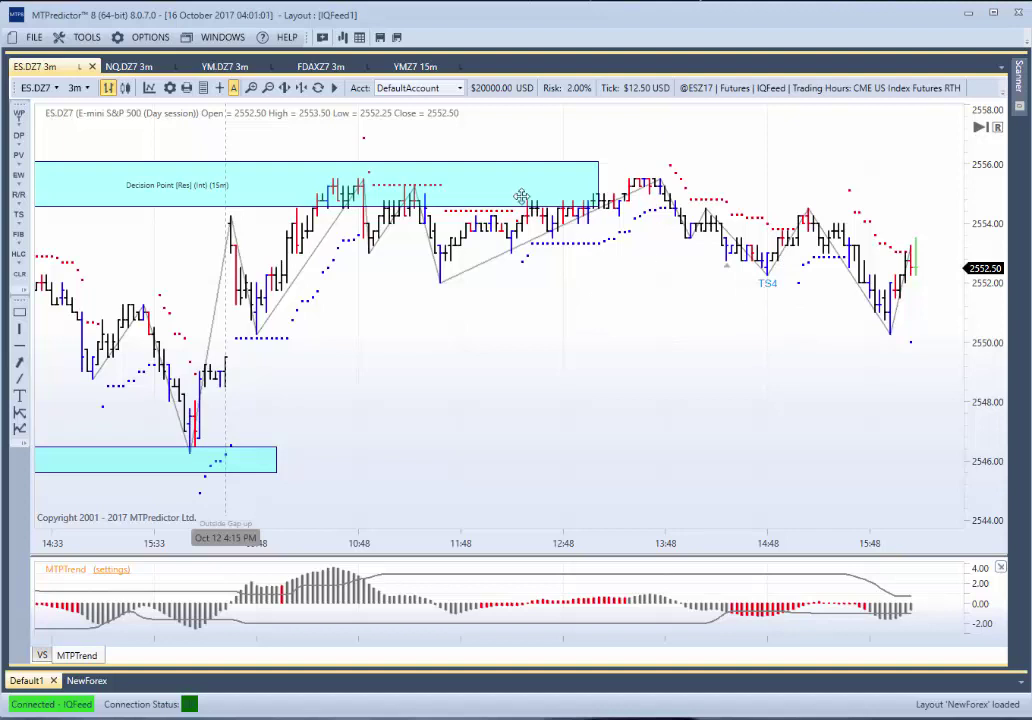
pyautogui.moveTo(602, 178); pyautogui.dragTo(655, 170)
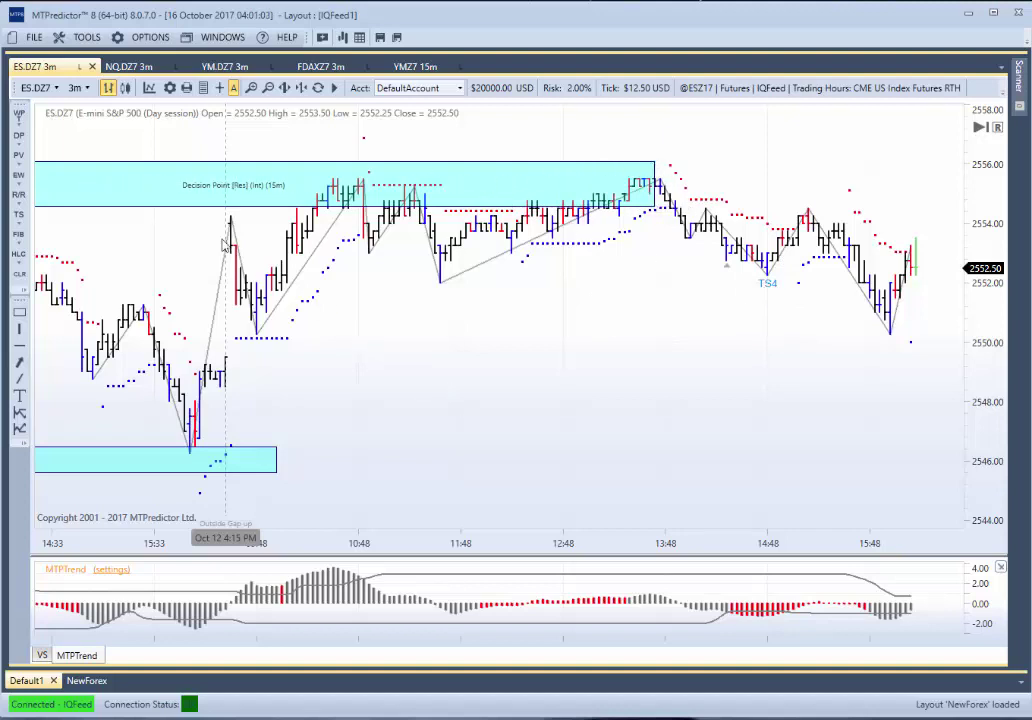
# - Shift the resistance Decision Point box forward in time on the NQ.DZ7 3-minute chart, and return to the YM.DZ7 3-minute chart
pyautogui.click(129, 66)
pyautogui.moveTo(295, 170); pyautogui.dragTo(330, 164)
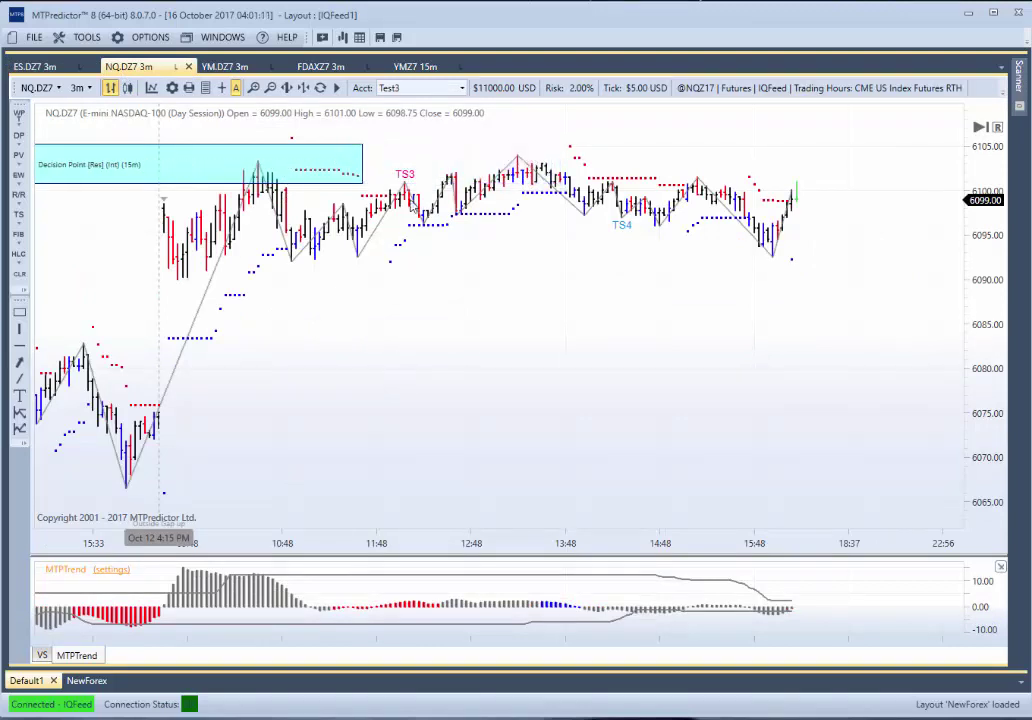
pyautogui.scroll(1, 364, 256)
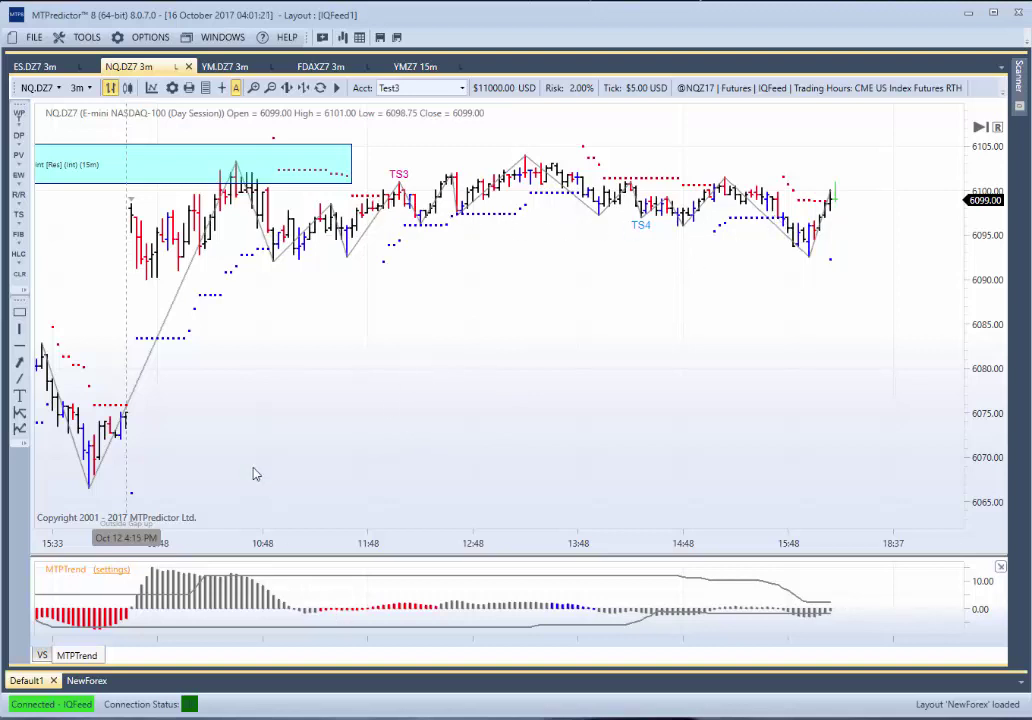
pyautogui.click(229, 70)
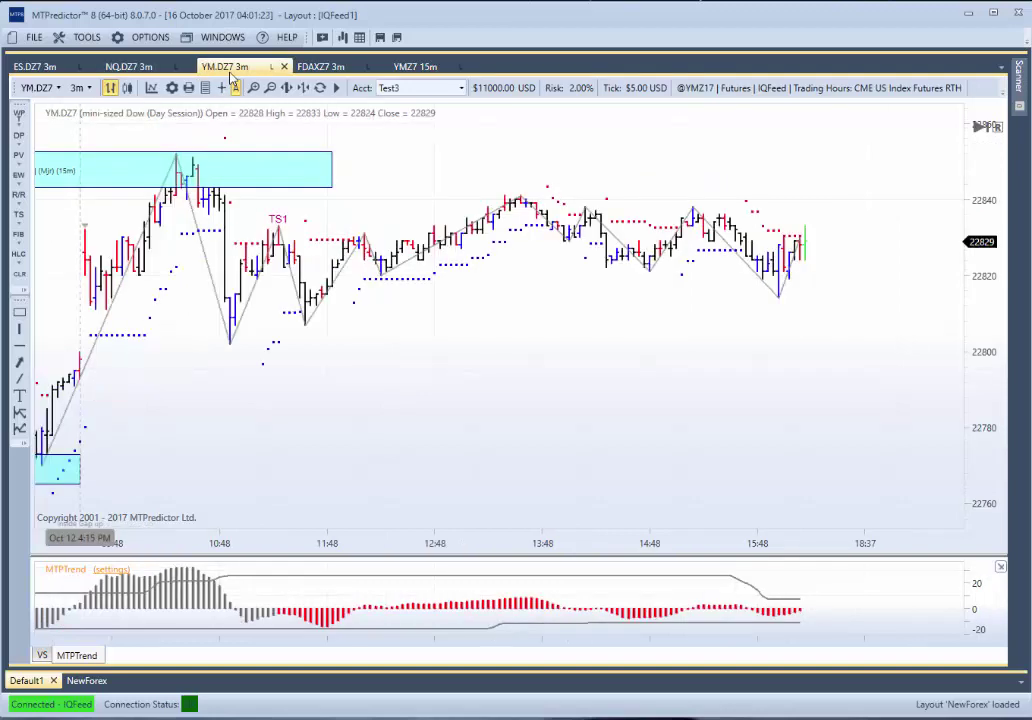
pyautogui.scroll(-2, 362, 463)
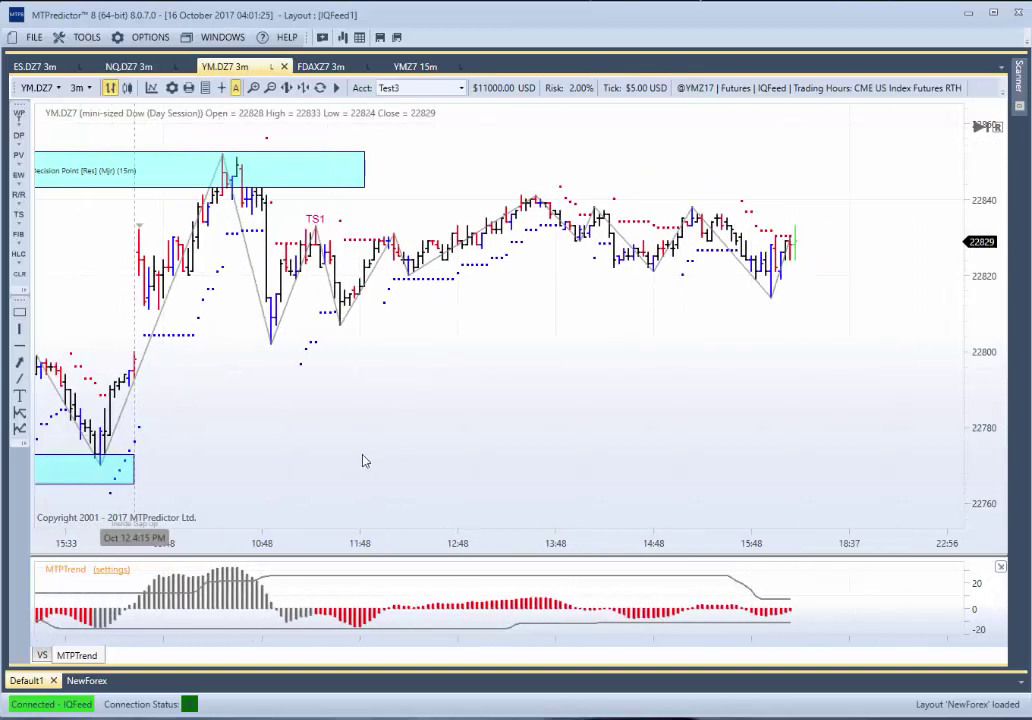
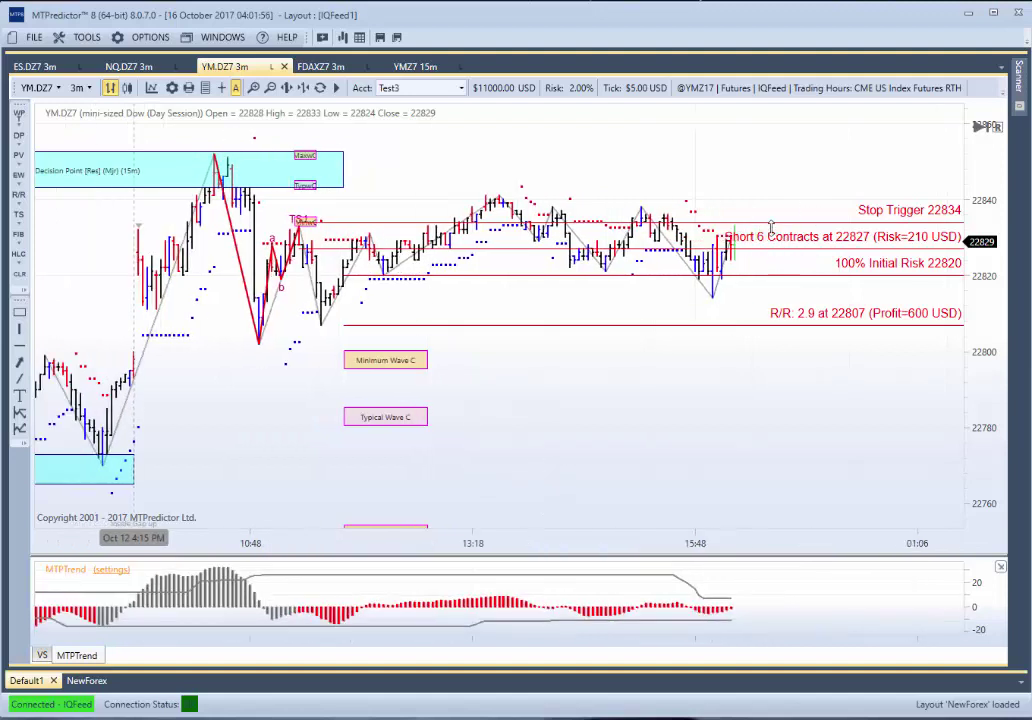
# - Lower the short trade's R/R target line to 22800 and switch the trading account to DefaultAccount
pyautogui.moveTo(454, 326); pyautogui.dragTo(468, 352)
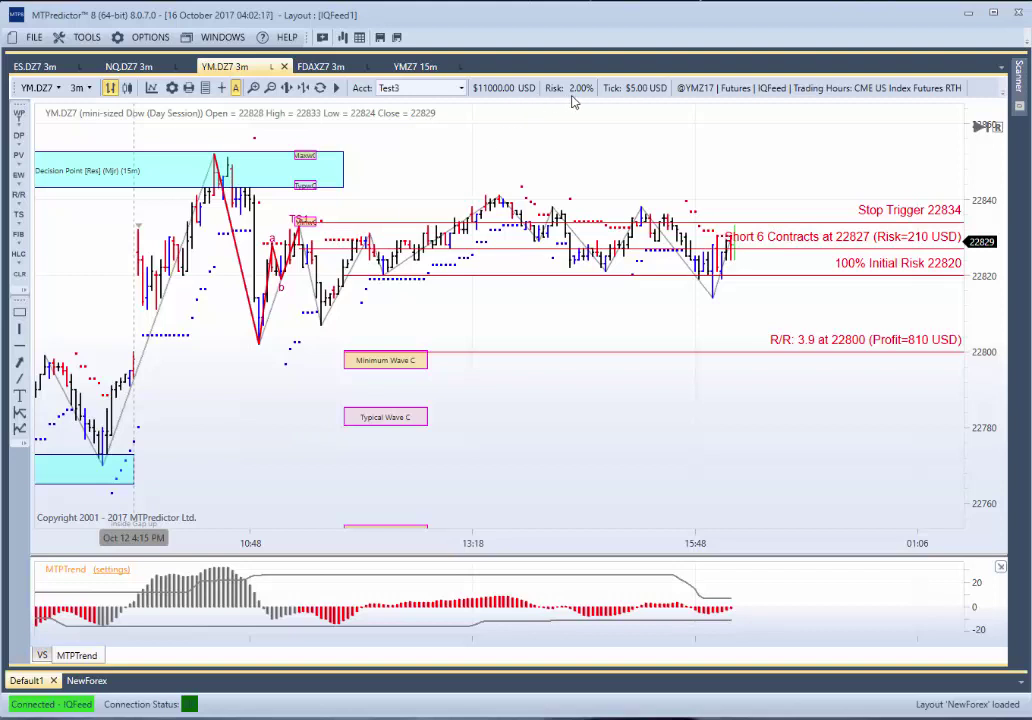
pyautogui.click(454, 88)
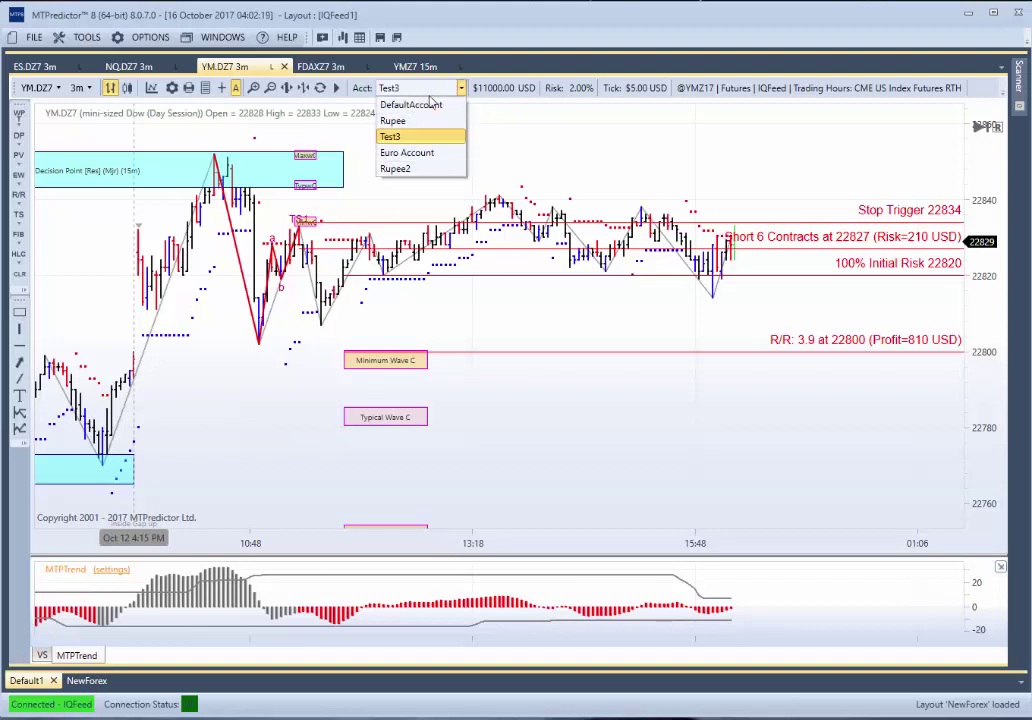
pyautogui.click(420, 107)
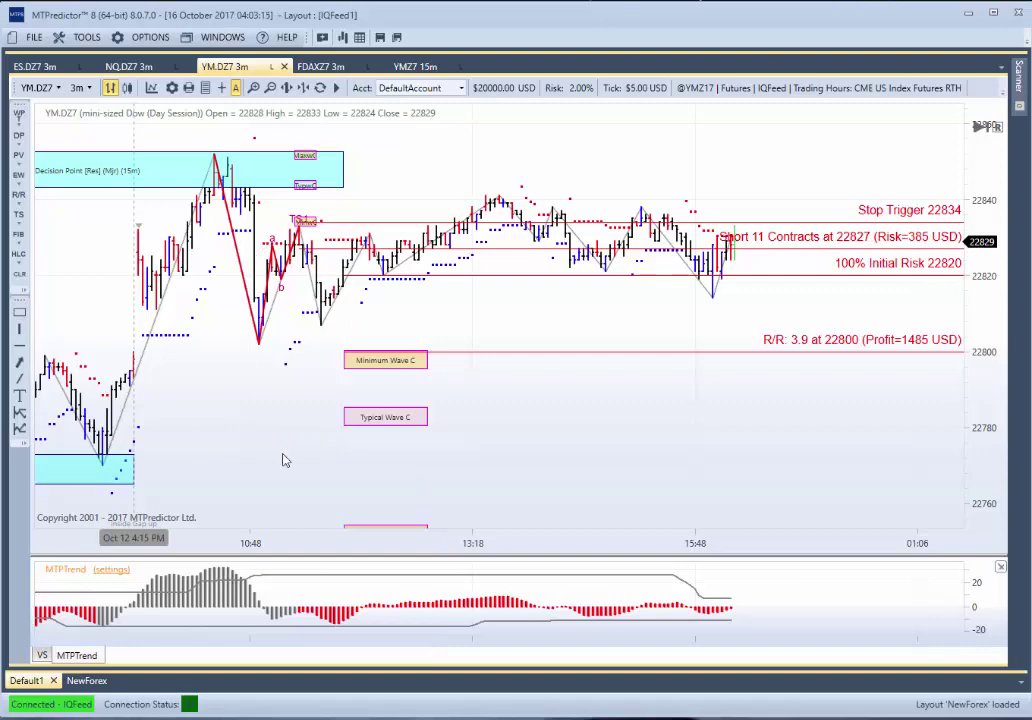
# - Shorten the resistance Decision Point box to end just before the TS1 swing high, and clear all trade analysis from the YM.DZ7 chart
pyautogui.scroll(-2, 282, 460)
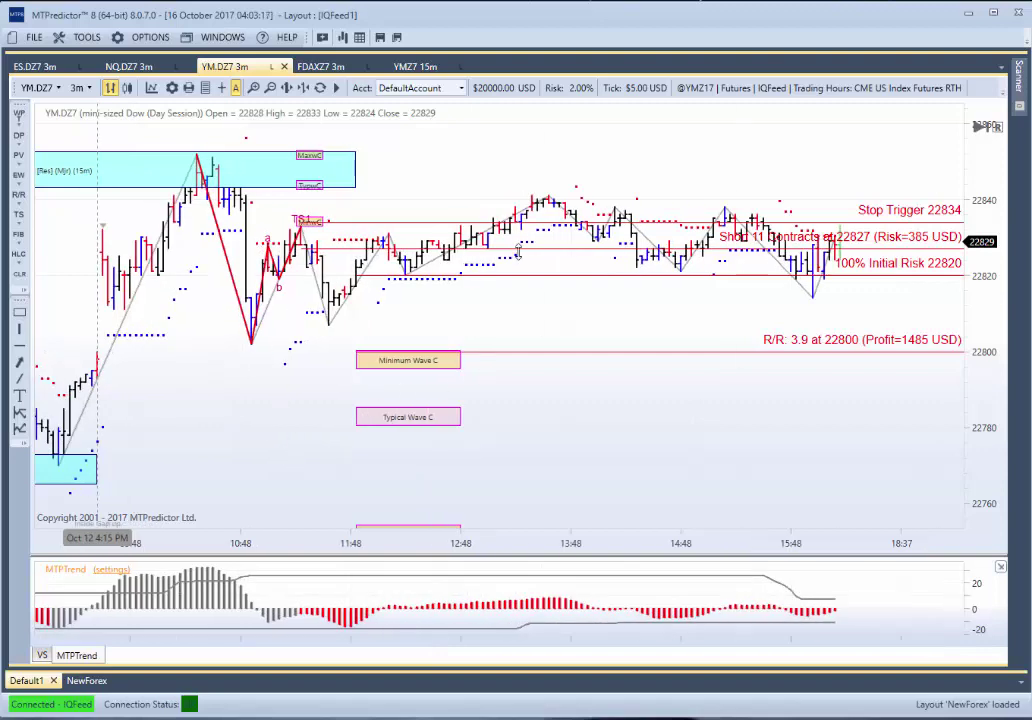
pyautogui.scroll(-2, 742, 399)
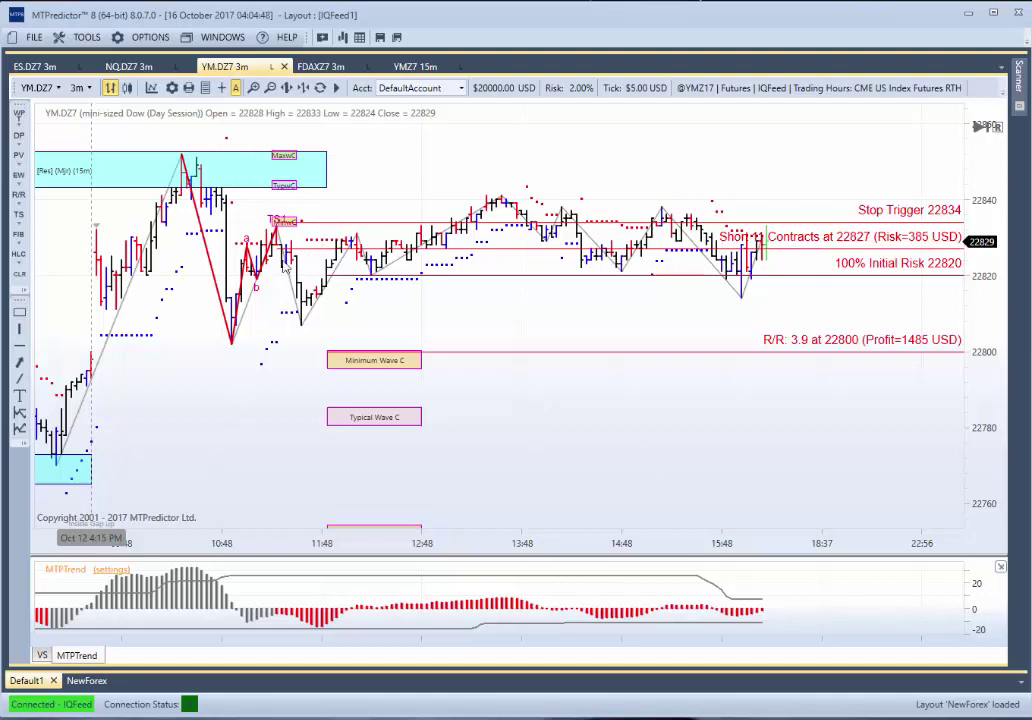
pyautogui.moveTo(323, 186); pyautogui.dragTo(256, 186)
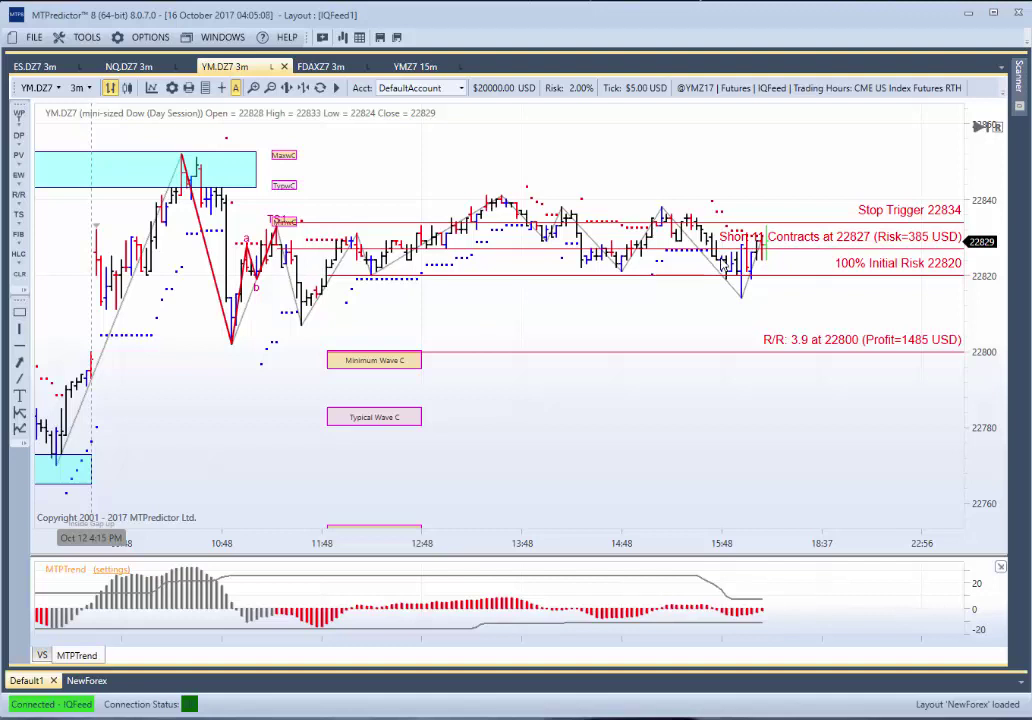
pyautogui.rightClick(505, 422)
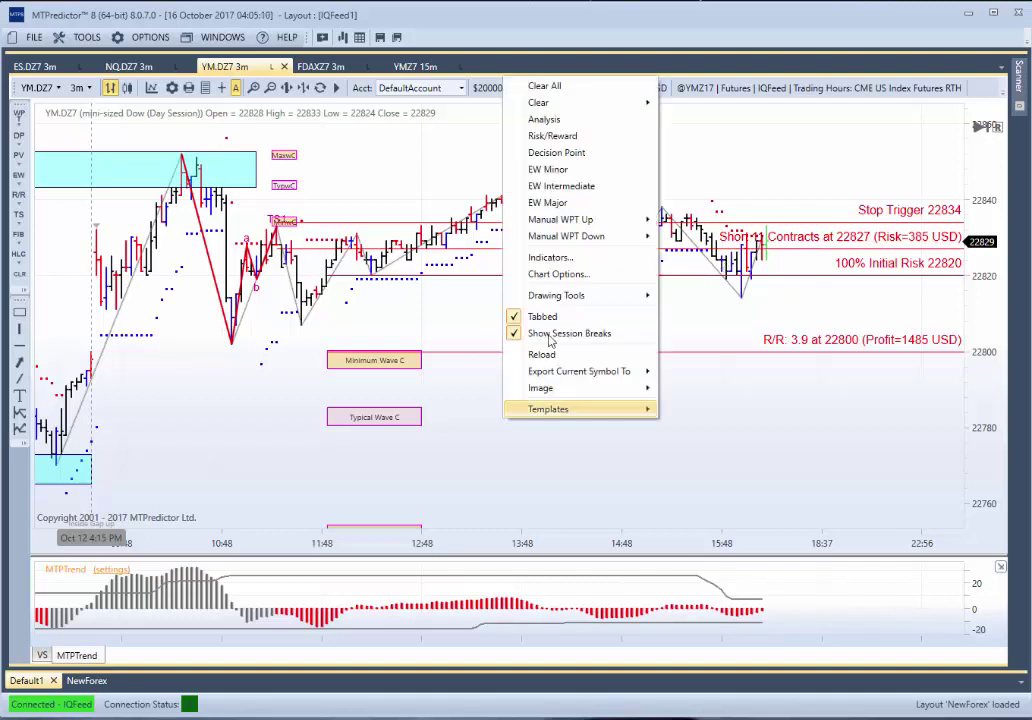
pyautogui.click(556, 85)
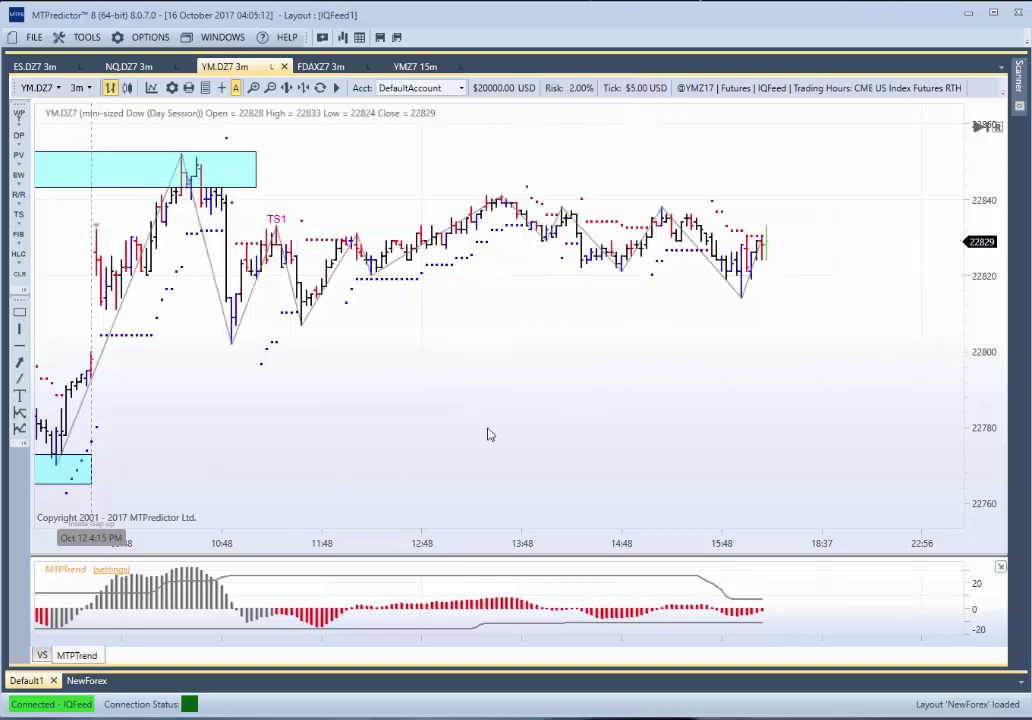
pyautogui.scroll(2, 460, 420)
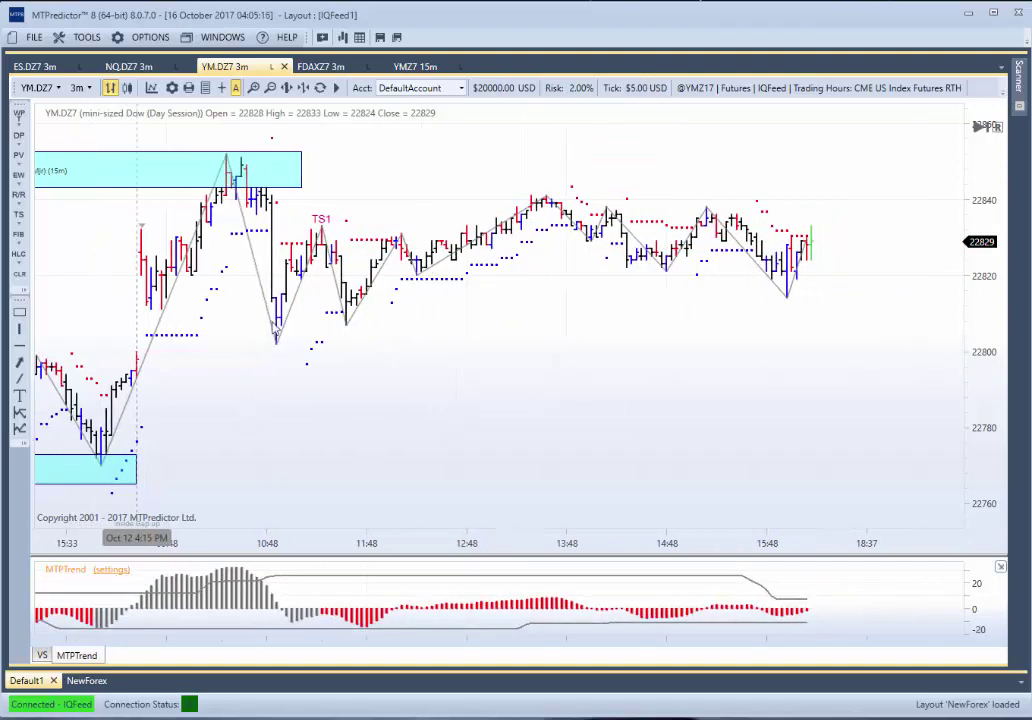
pyautogui.scroll(3, 272, 373)
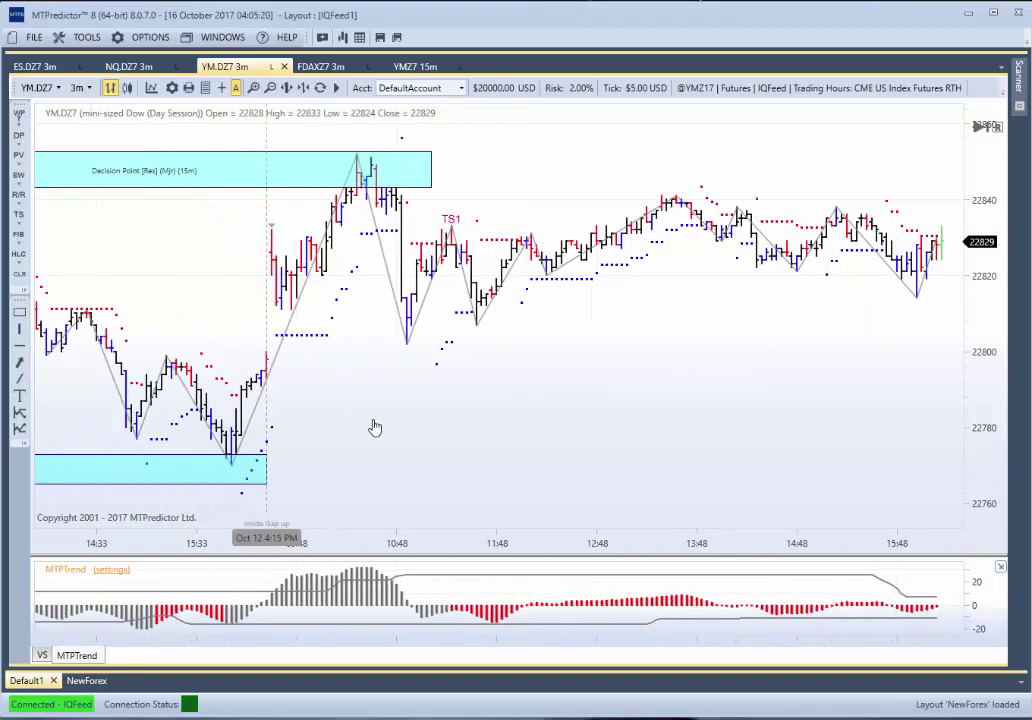
pyautogui.scroll(-1, 359, 426)
pyautogui.moveTo(353, 160)
pyautogui.mouseDown()
pyautogui.moveTo(360, 172)
pyautogui.moveTo(340, 166)
pyautogui.moveTo(364, 168)
pyautogui.mouseUp()
pyautogui.scroll(-2, 630, 445)
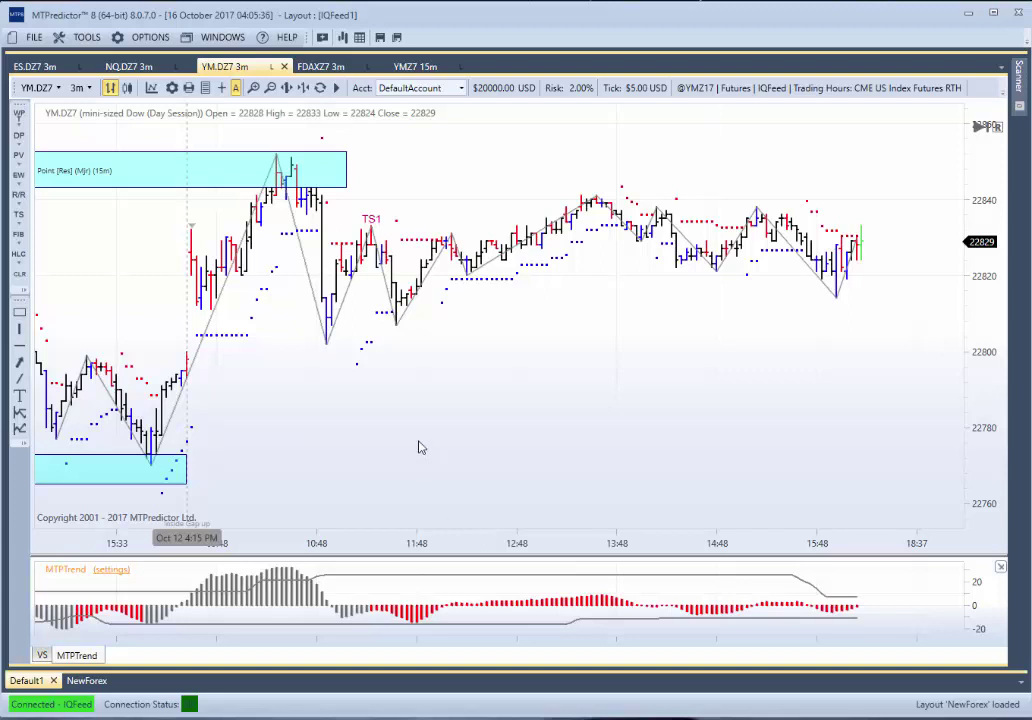
pyautogui.scroll(2, 497, 441)
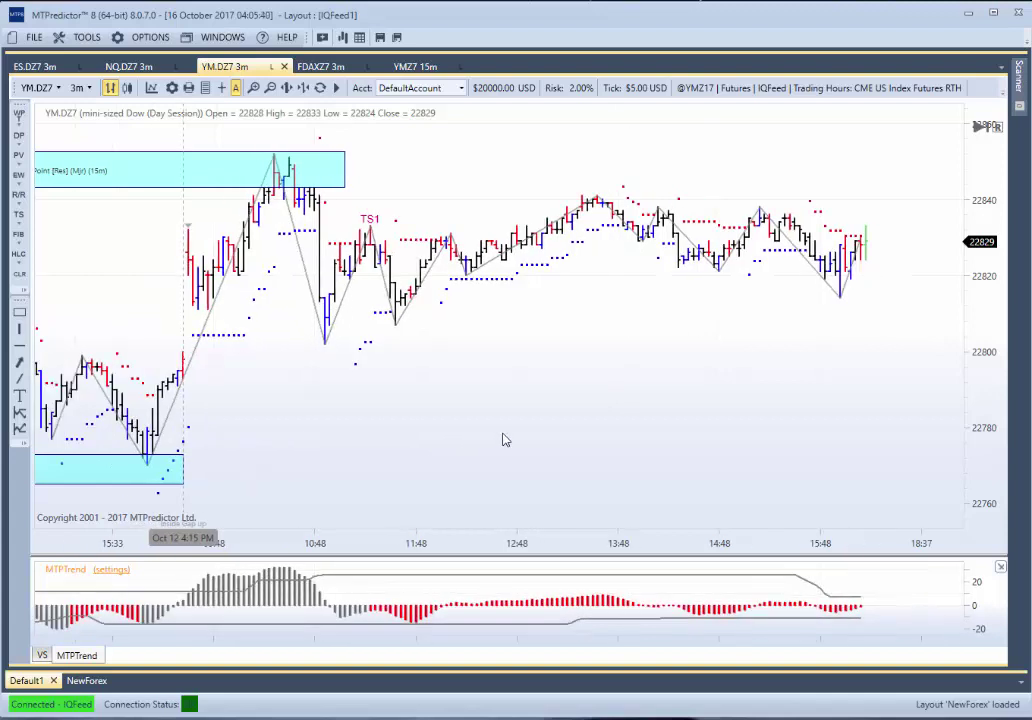